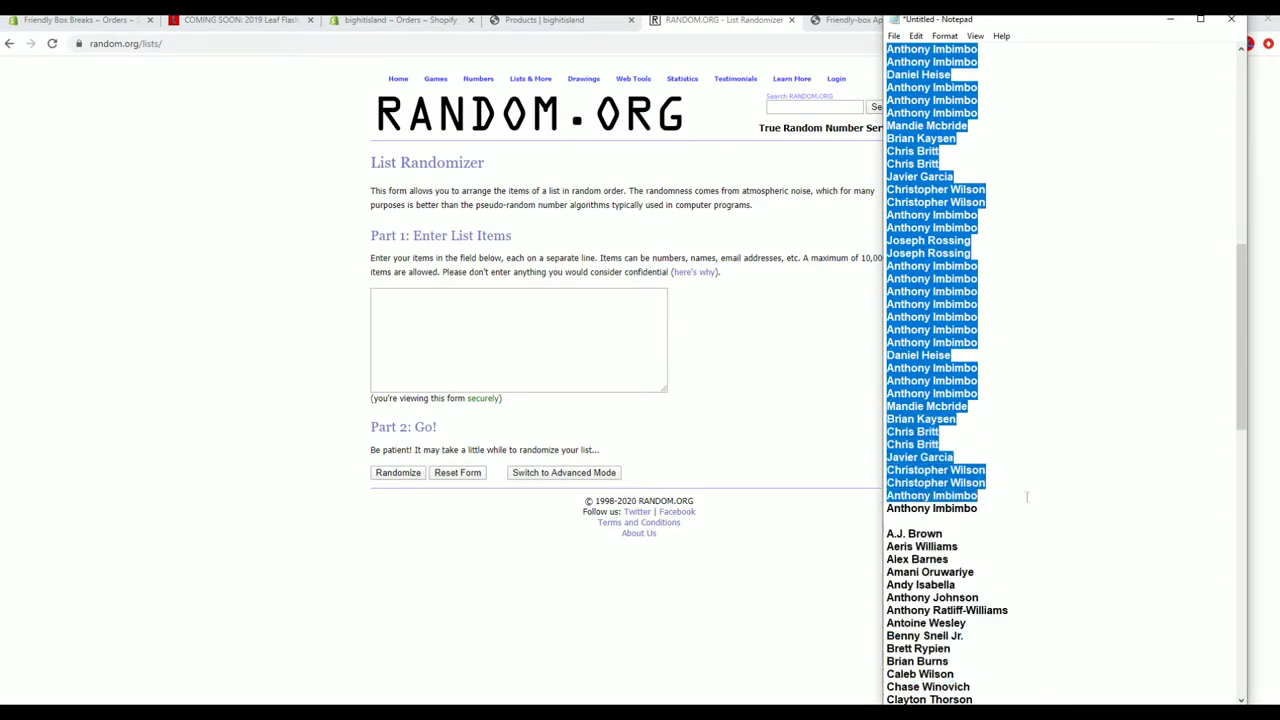
Copy the full list of owner names from Notepad and paste it into the List Randomizer's items field.
{"action": "right_click", "coordinate": [960, 357]}
{"action": "left_click", "coordinate": [1005, 400]}
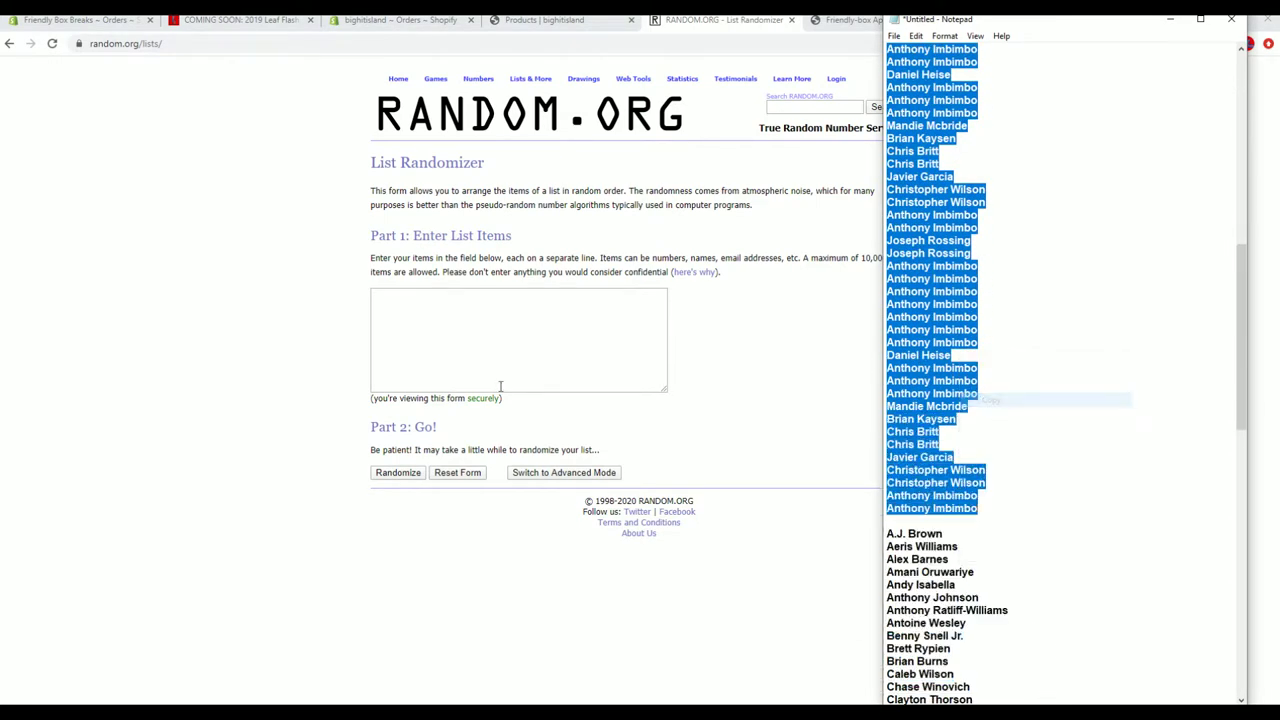
{"action": "left_click", "coordinate": [466, 322]}
{"action": "right_click", "coordinate": [466, 322]}
{"action": "left_click", "coordinate": [508, 420]}
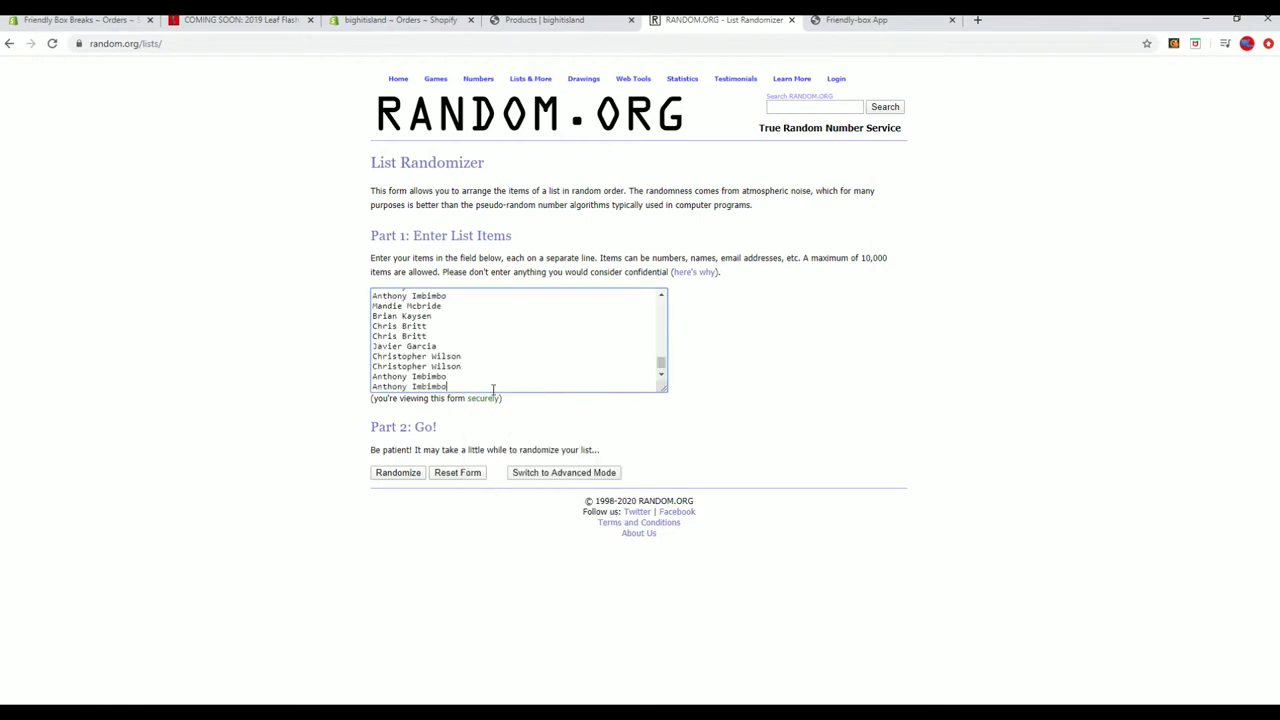
Randomize the owner list seven times in total.
{"action": "left_click", "coordinate": [398, 472]}
{"action": "scroll", "coordinate": [398, 416], "scroll_direction": "down", "scroll_amount": 6}
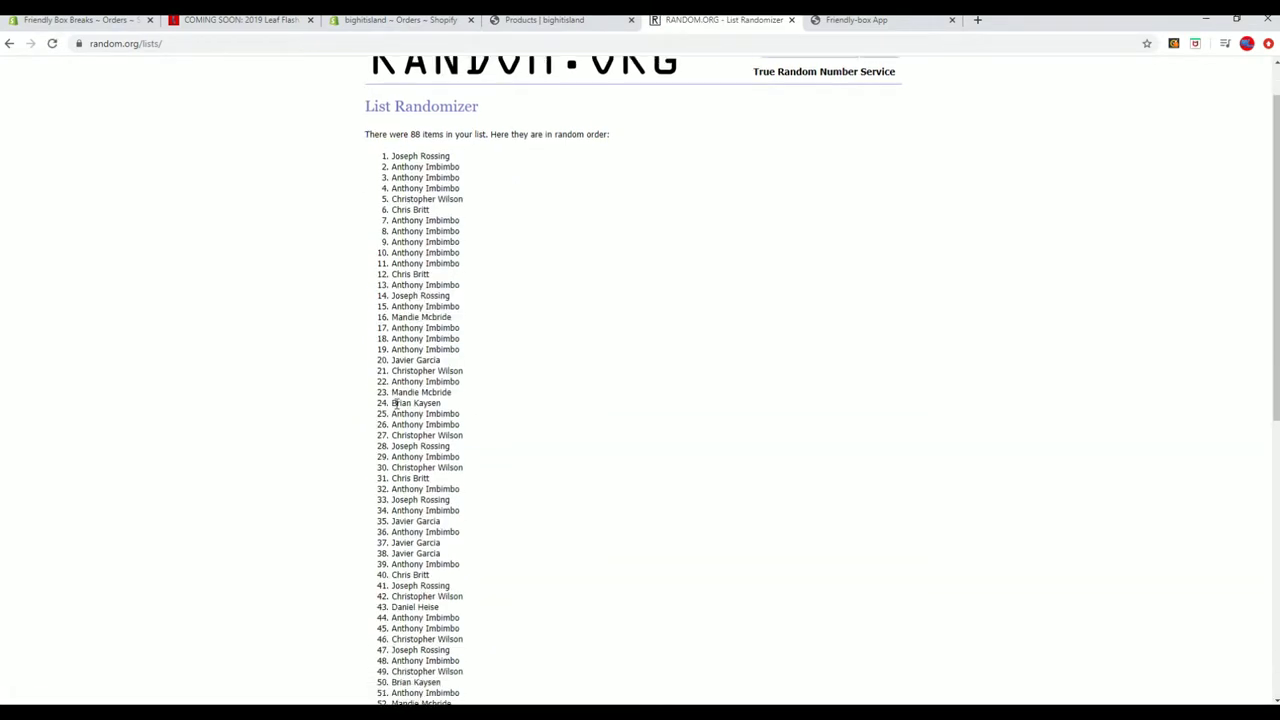
{"action": "left_click", "coordinate": [384, 624]}
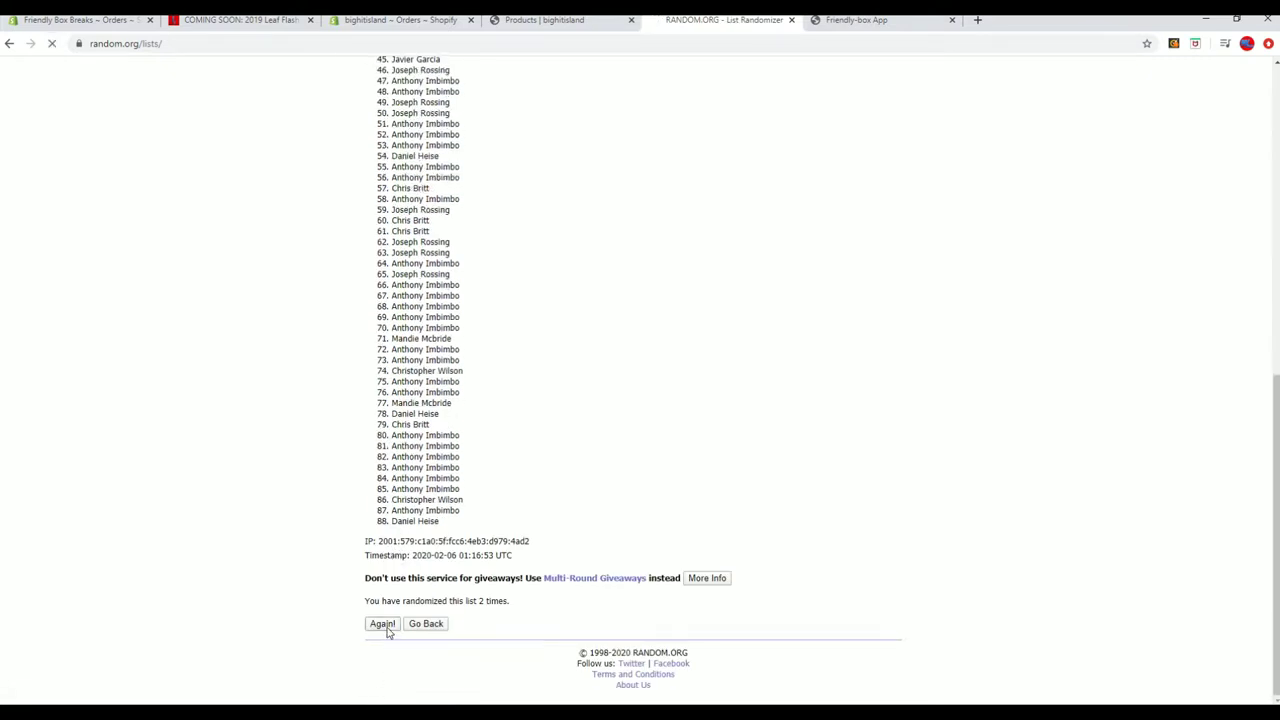
{"action": "left_click", "coordinate": [386, 625]}
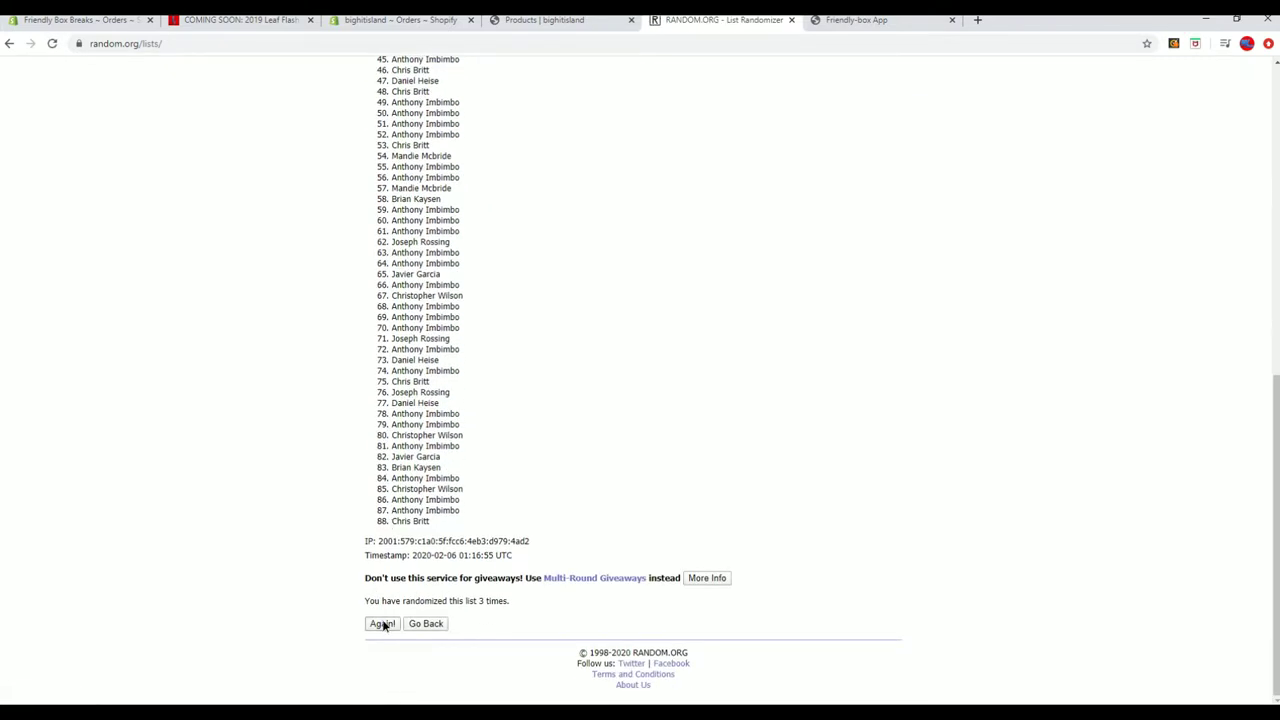
{"action": "left_click", "coordinate": [383, 623]}
{"action": "left_click", "coordinate": [381, 622]}
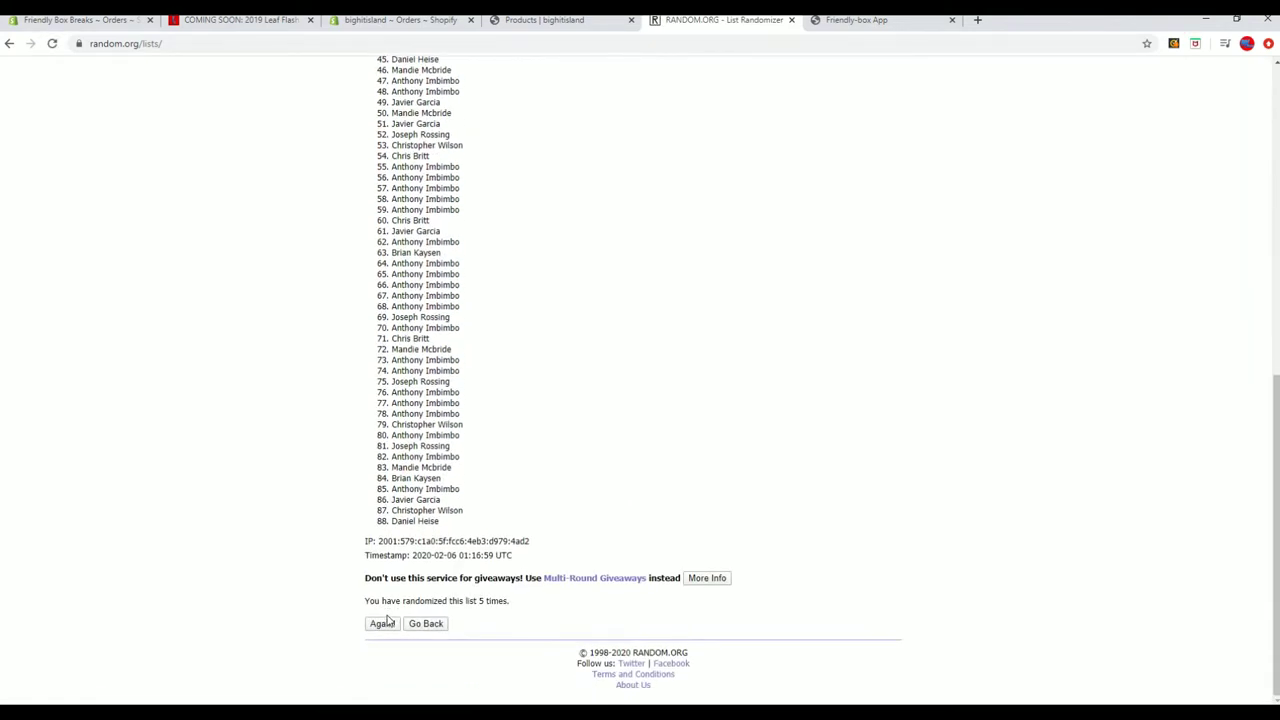
{"action": "left_click", "coordinate": [382, 623]}
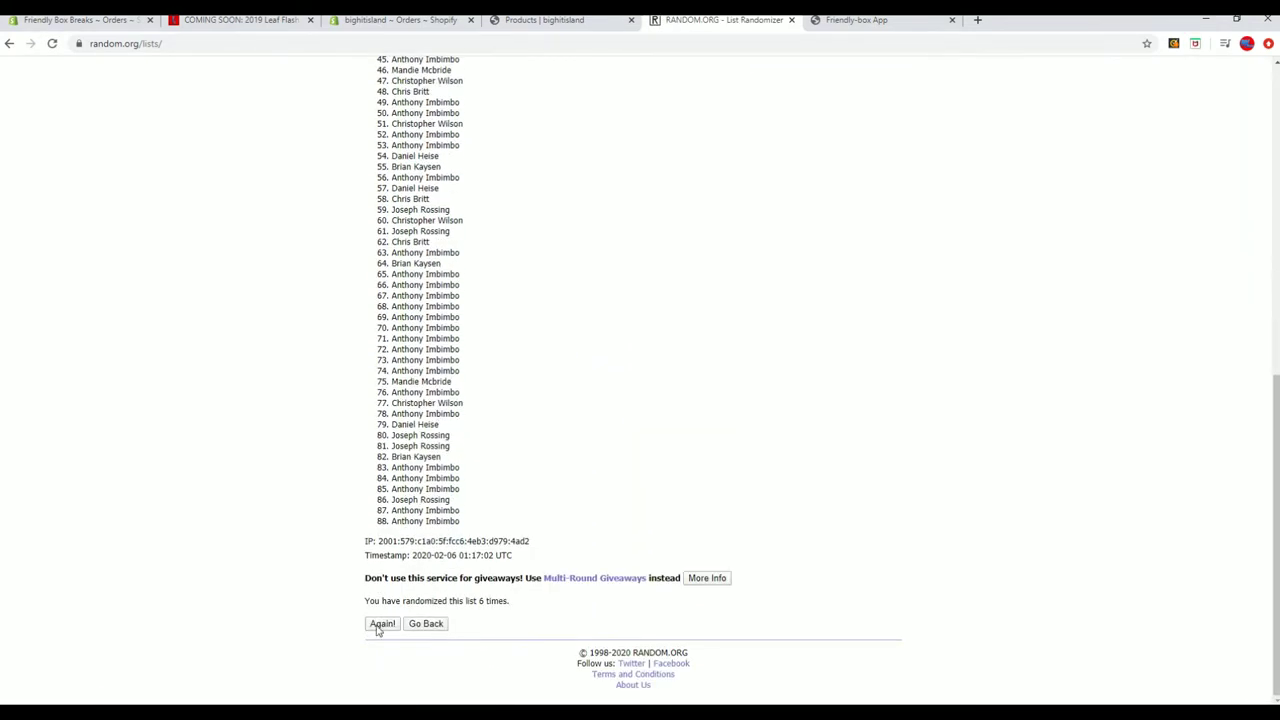
{"action": "left_click", "coordinate": [383, 623]}
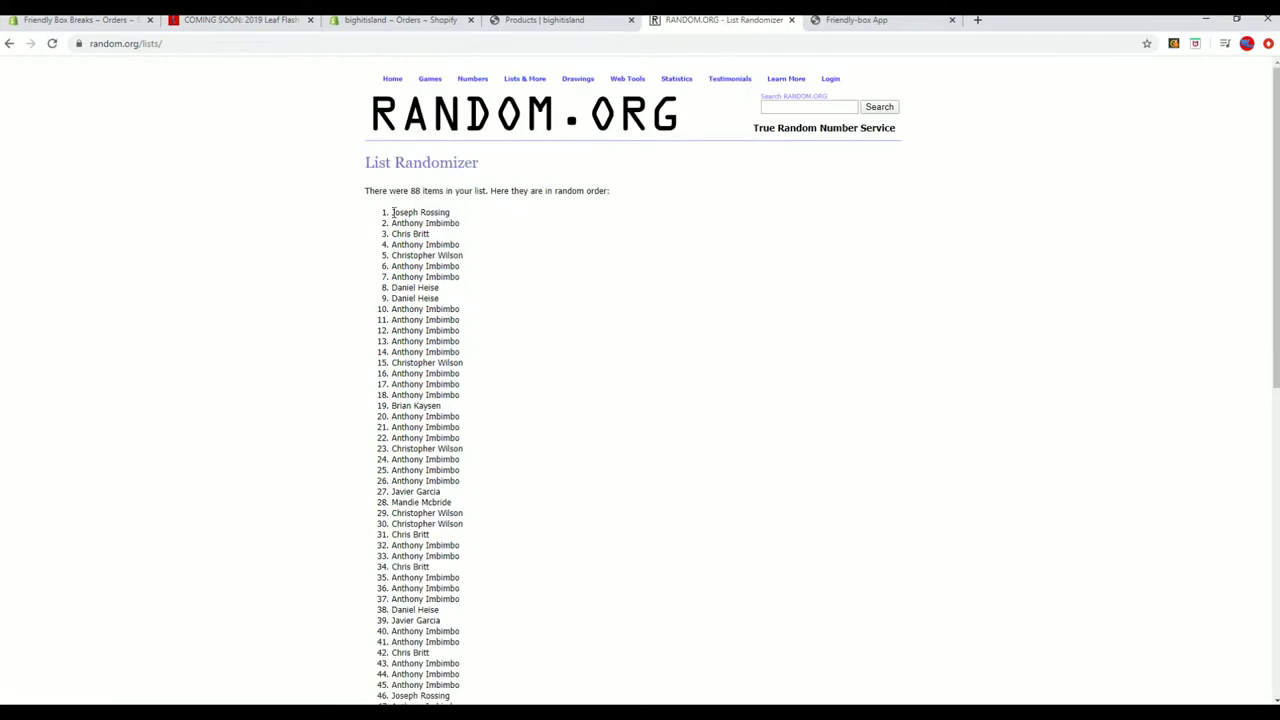
Copy the entire randomized owner list, without its heading text, and switch to the blank Excel workbook.
{"action": "left_click_drag", "start_coordinate": [392, 212], "coordinate": [463, 532]}
{"action": "scroll", "coordinate": [457, 366], "scroll_direction": "down", "scroll_amount": 3}
{"action": "scroll", "coordinate": [458, 362], "scroll_direction": "down", "scroll_amount": 3}
{"action": "right_click", "coordinate": [453, 485]}
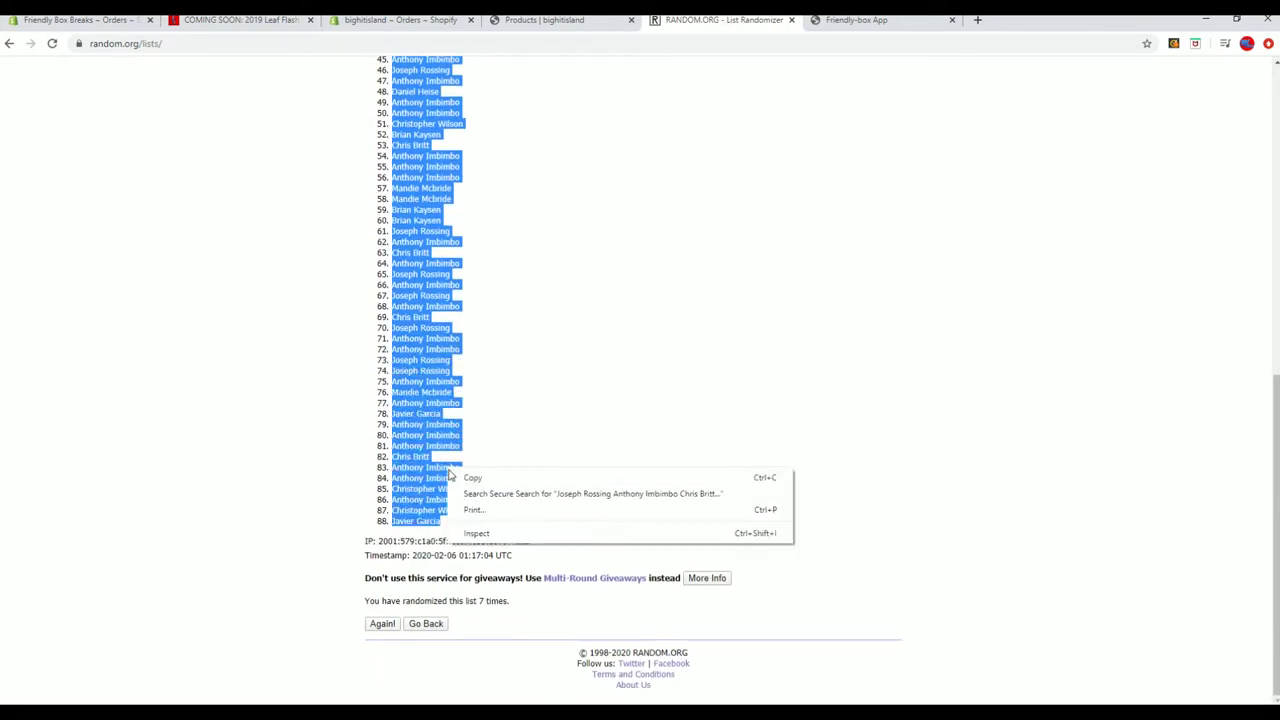
{"action": "left_click", "coordinate": [480, 476]}
{"action": "key", "text": "alt+Tab"}
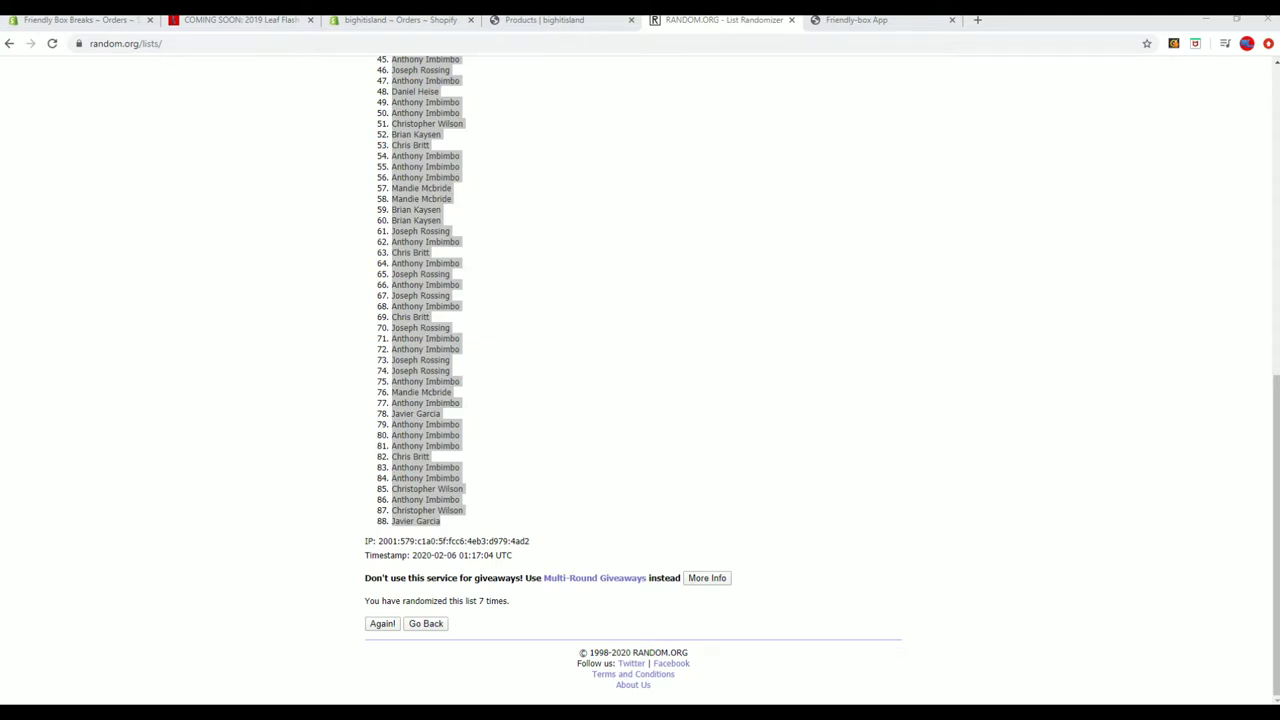
{"action": "left_click", "coordinate": [925, 20]}
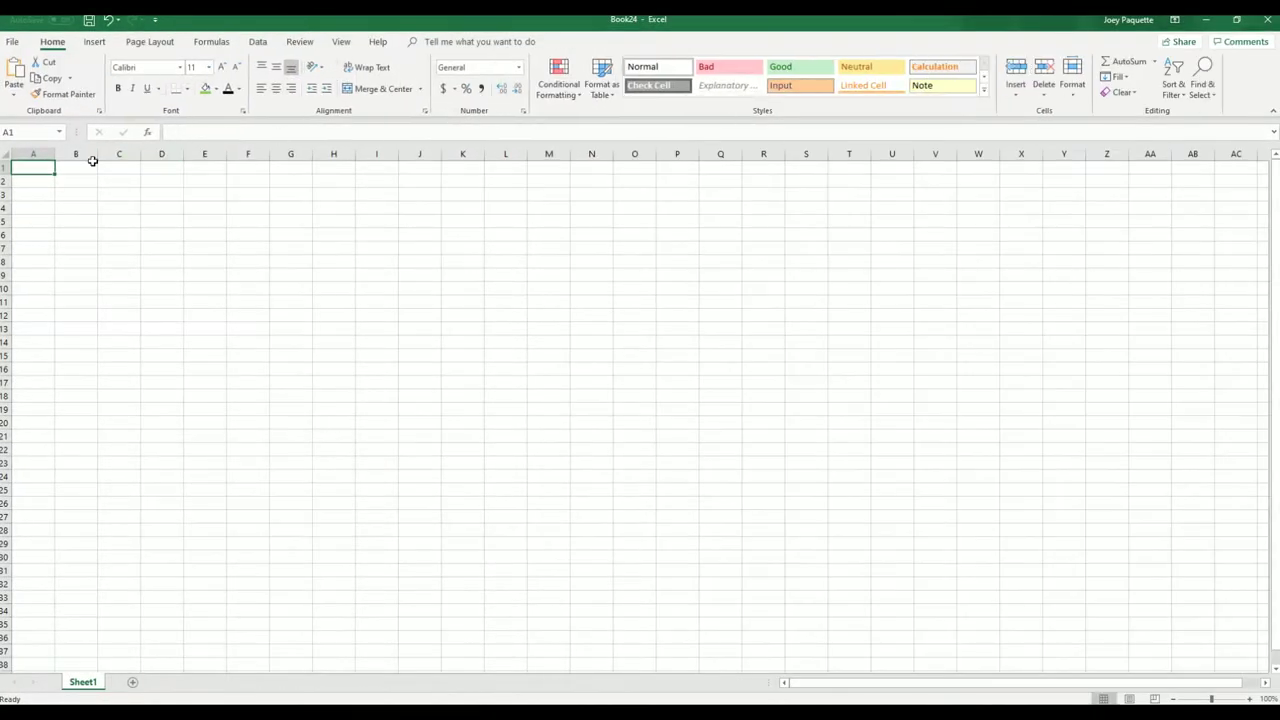
Widen column A and enter the header "owners" in cell A1.
{"action": "left_click_drag", "start_coordinate": [56, 153], "coordinate": [205, 153]}
{"action": "left_click", "coordinate": [215, 180]}
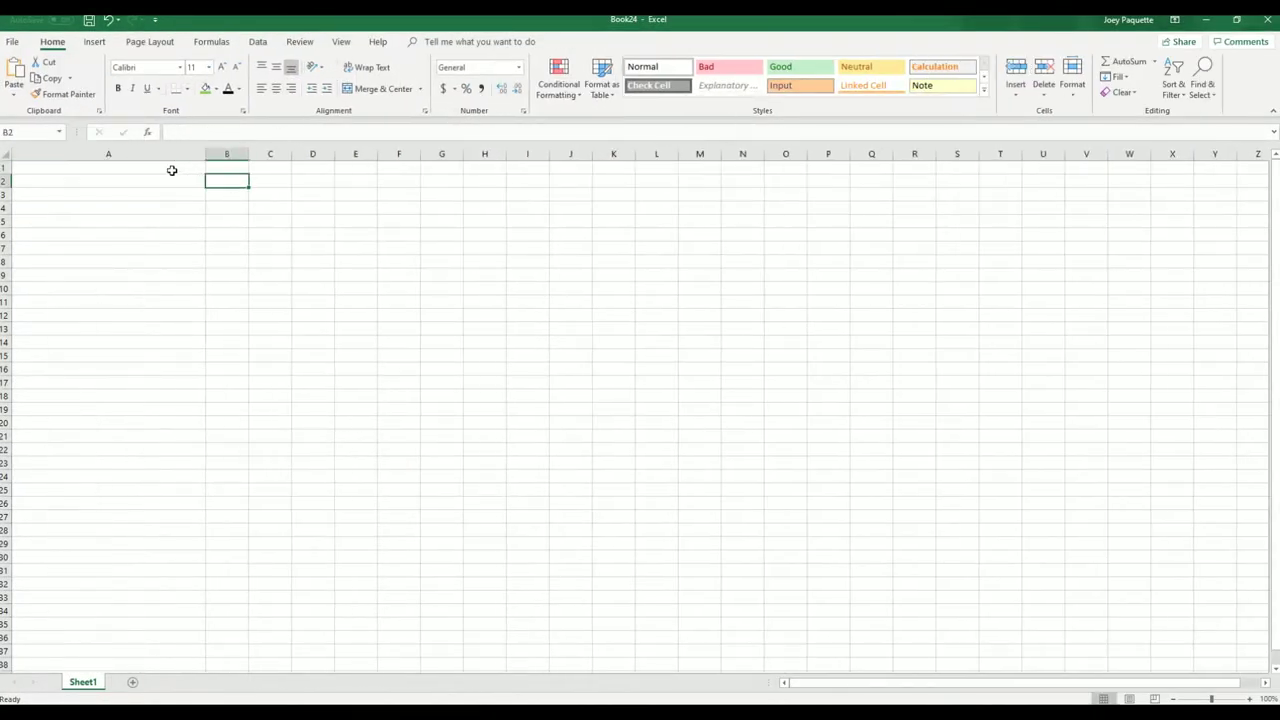
{"action": "left_click", "coordinate": [166, 166]}
{"action": "right_click", "coordinate": [166, 168]}
{"action": "left_click", "coordinate": [146, 168]}
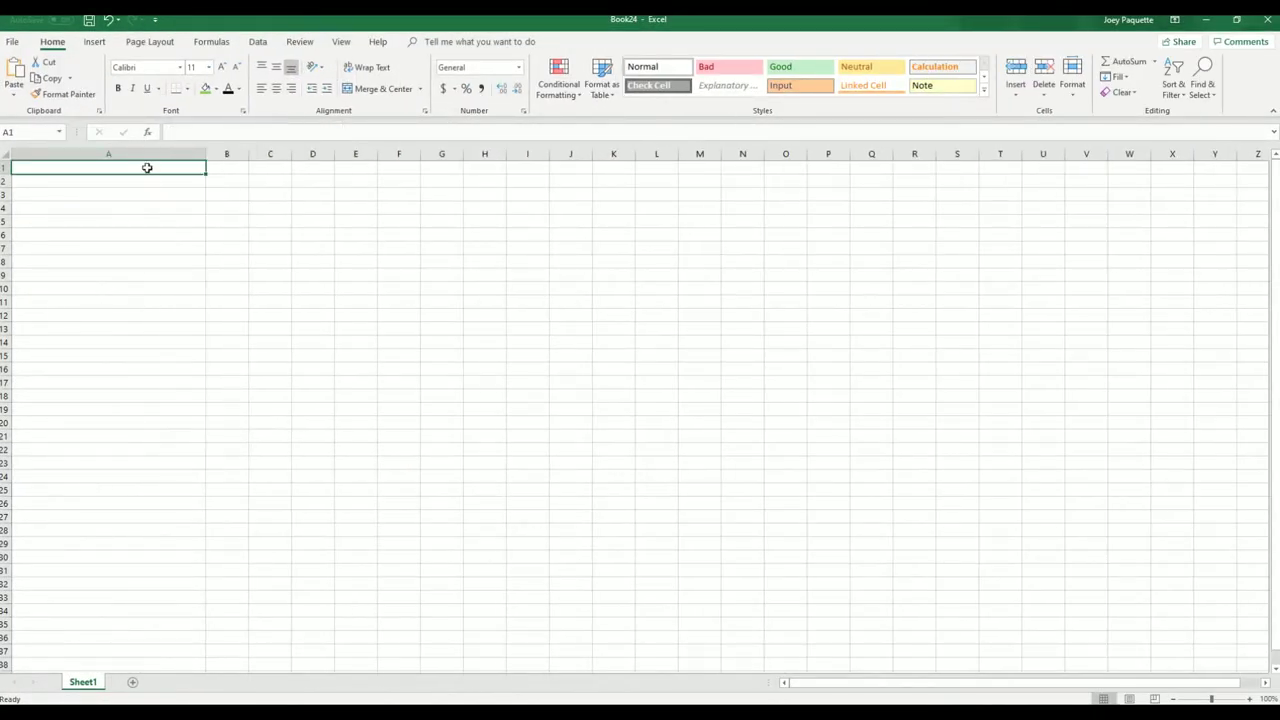
{"action": "type", "text": "owners"}
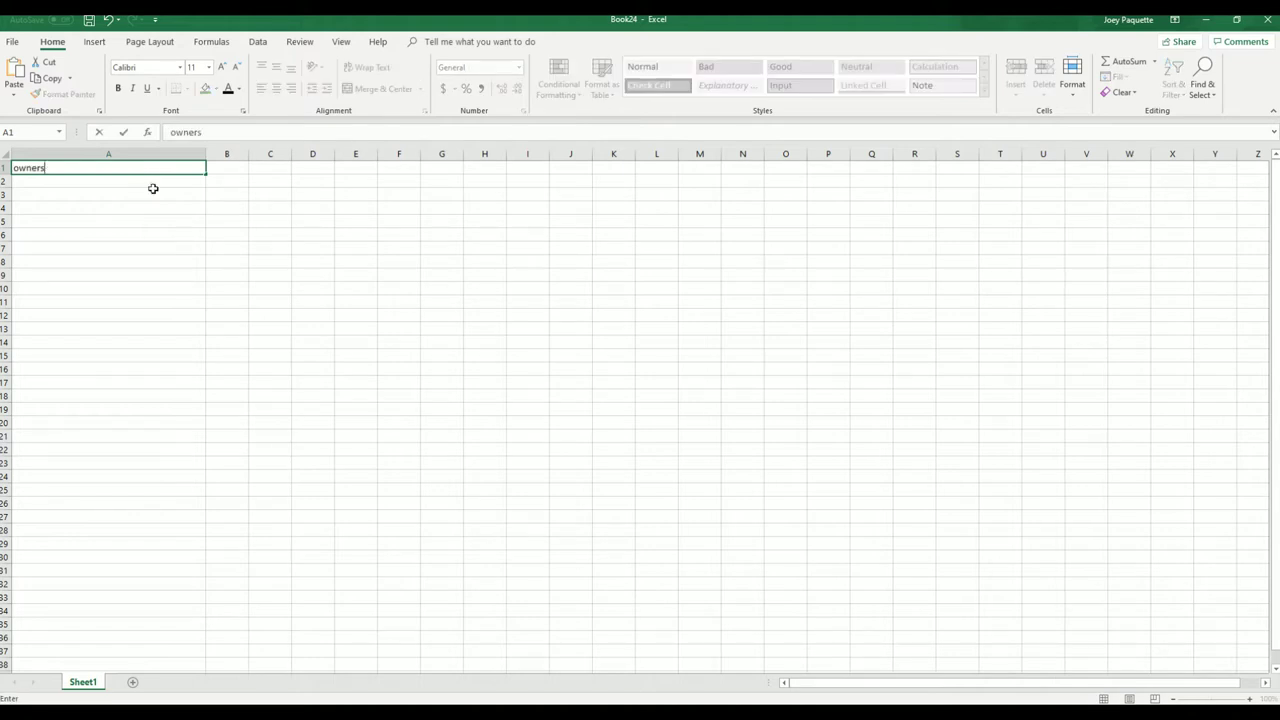
{"action": "key", "text": "Return"}
{"action": "key", "text": "Return"}
{"action": "key", "text": "Return"}
{"action": "key", "text": "Return"}
{"action": "key", "text": "Return"}
Paste the copied owner names as unformatted text with Paste Special, starting in cell A2.
{"action": "left_click", "coordinate": [134, 188]}
{"action": "right_click", "coordinate": [134, 184]}
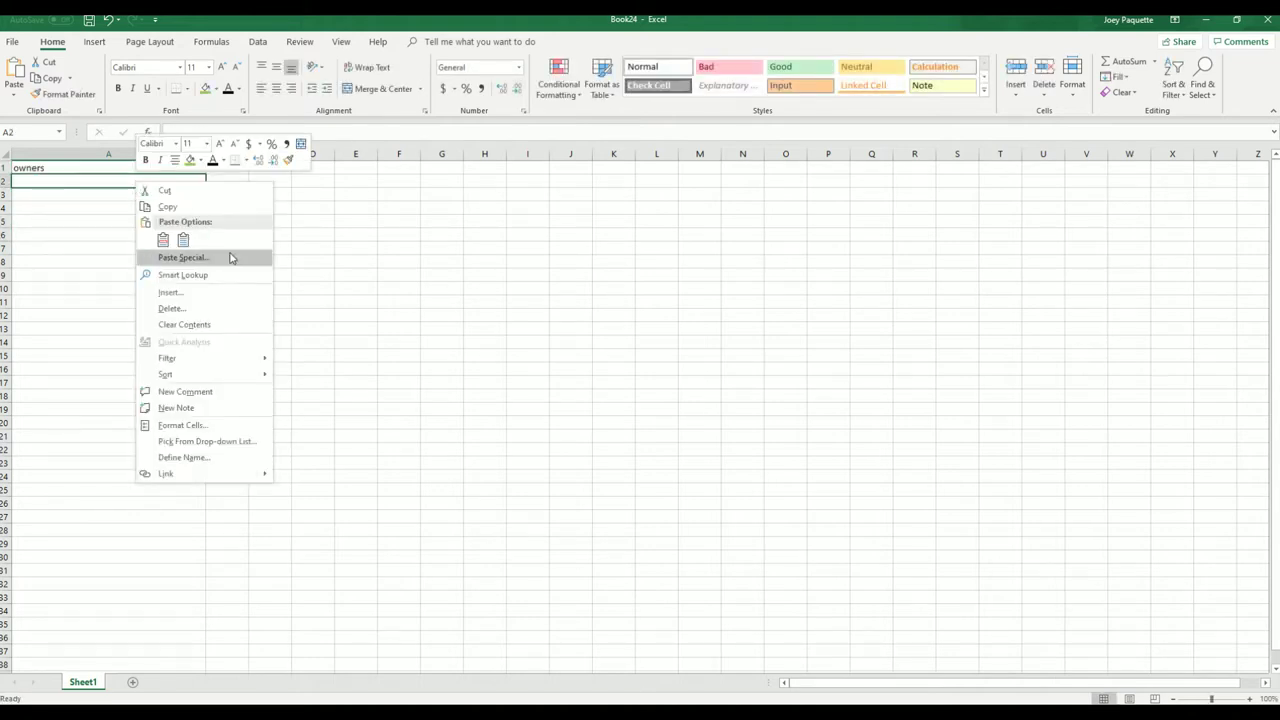
{"action": "key", "text": "Escape"}
{"action": "key", "text": "ctrl+alt+v"}
{"action": "left_click", "coordinate": [125, 182]}
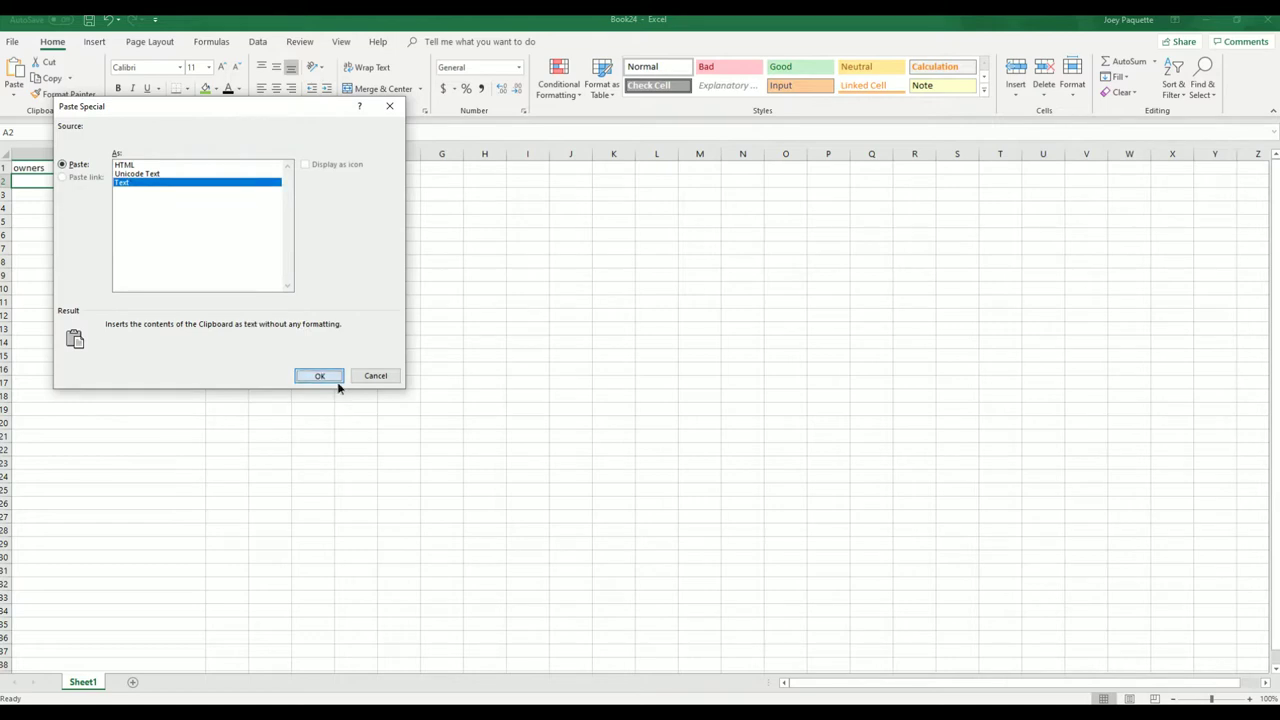
{"action": "left_click", "coordinate": [318, 374]}
Narrow column A closer to the width of the names and apply all borders to the whole column.
{"action": "left_click", "coordinate": [220, 152]}
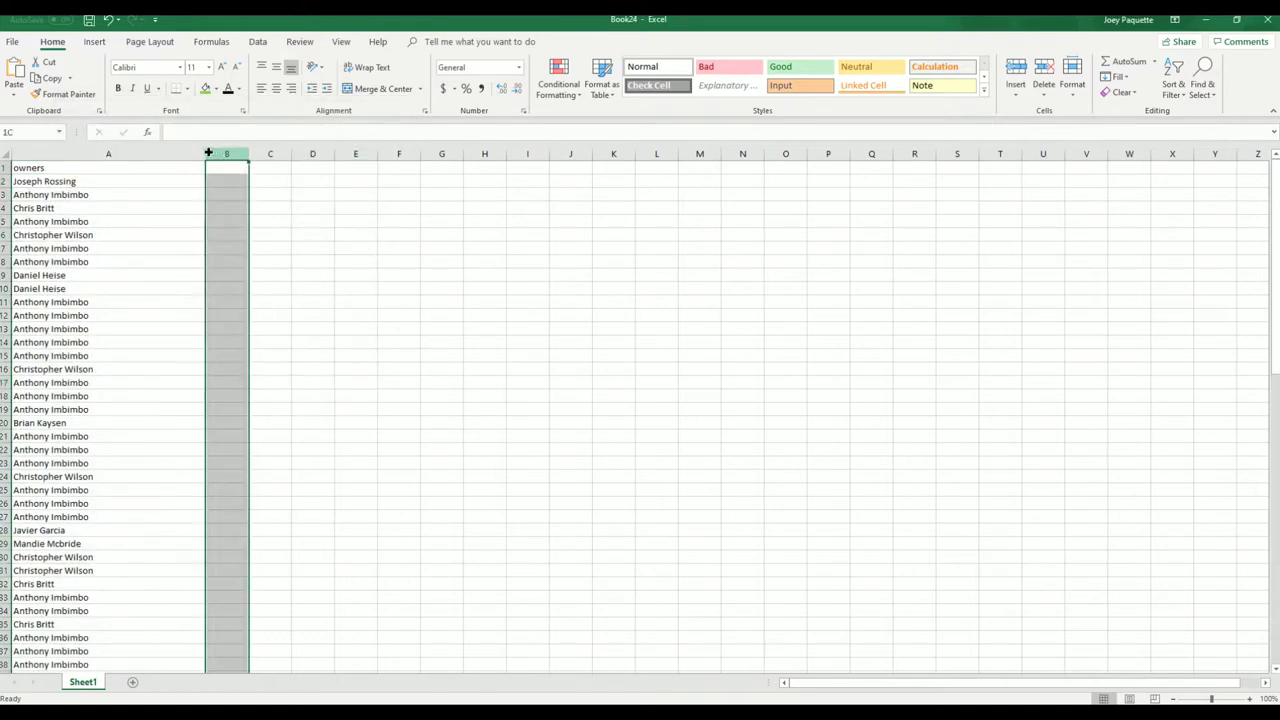
{"action": "left_click_drag", "start_coordinate": [207, 152], "coordinate": [152, 152]}
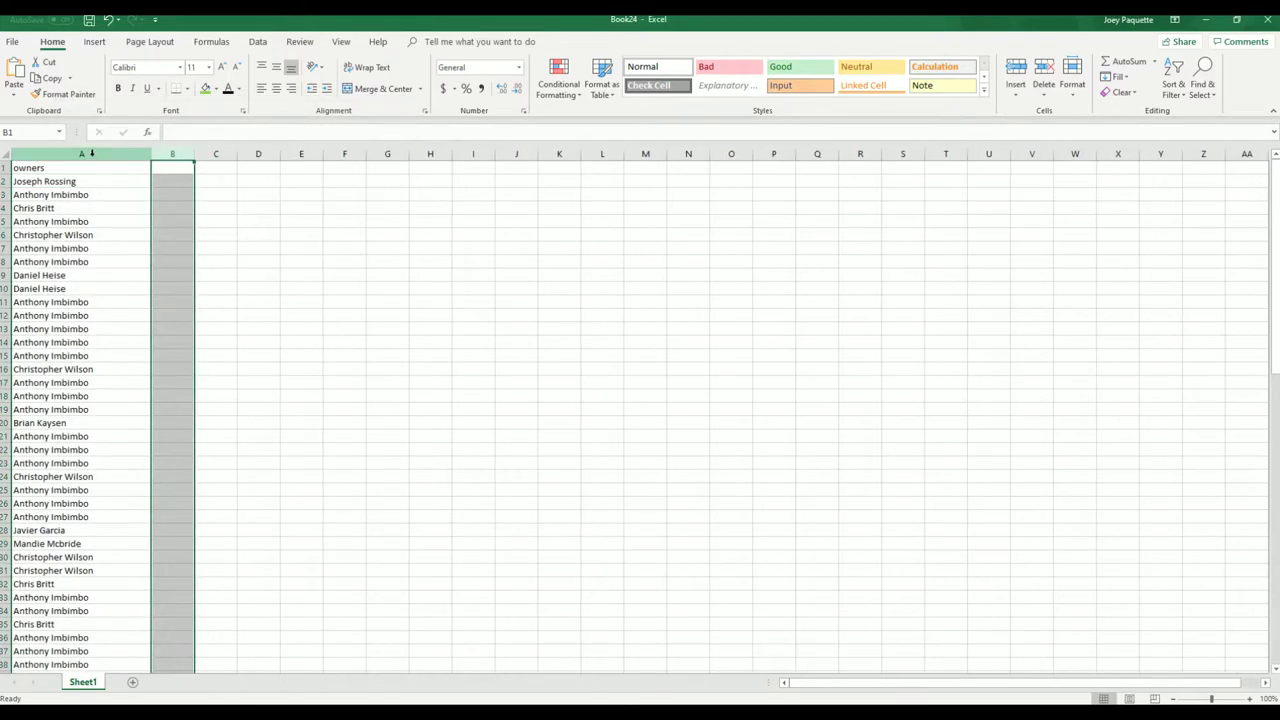
{"action": "left_click", "coordinate": [105, 162]}
{"action": "left_click", "coordinate": [105, 158]}
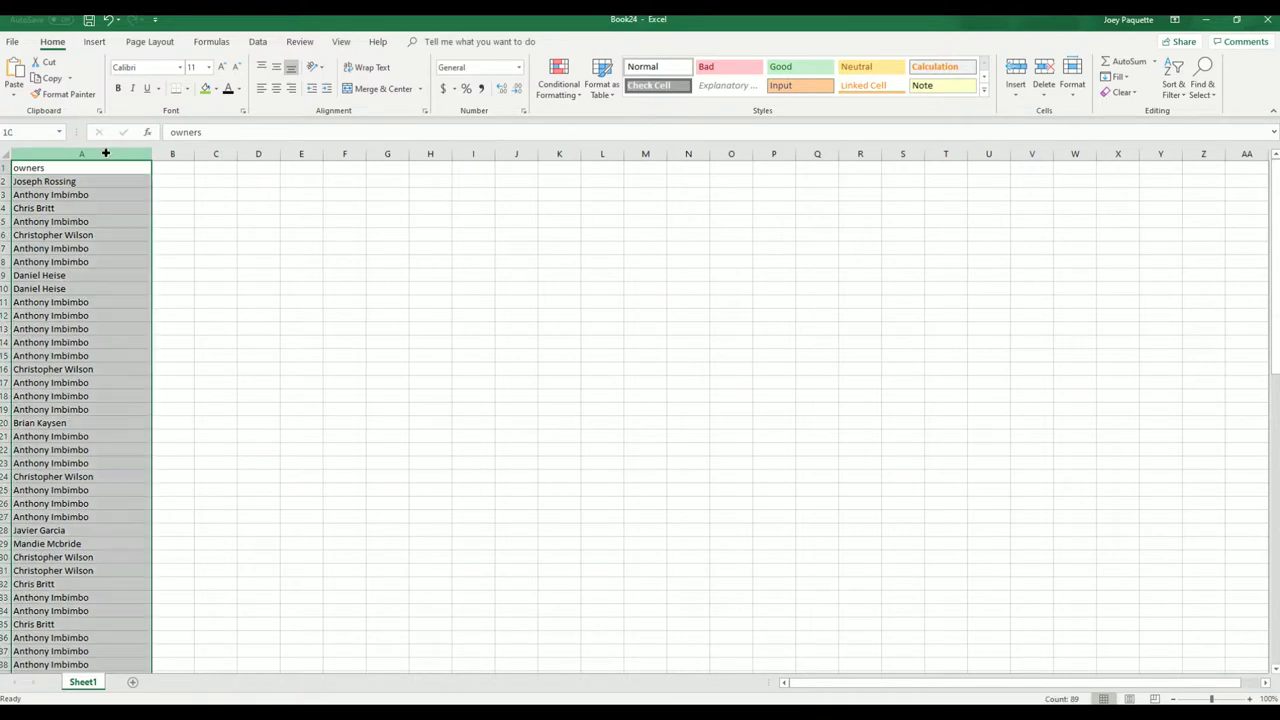
{"action": "left_click", "coordinate": [187, 88]}
{"action": "left_click", "coordinate": [210, 204]}
{"action": "scroll", "coordinate": [110, 235], "scroll_direction": "down", "scroll_amount": 18}
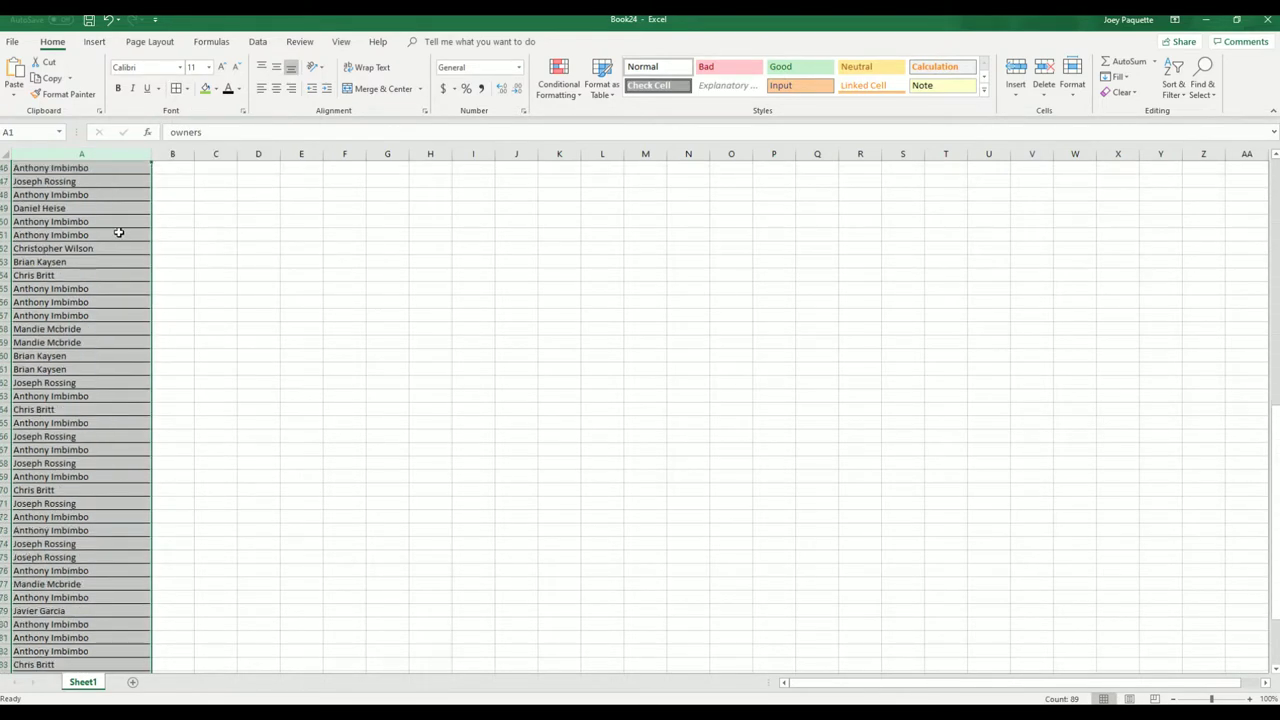
{"action": "scroll", "coordinate": [120, 231], "scroll_direction": "up", "scroll_amount": 18}
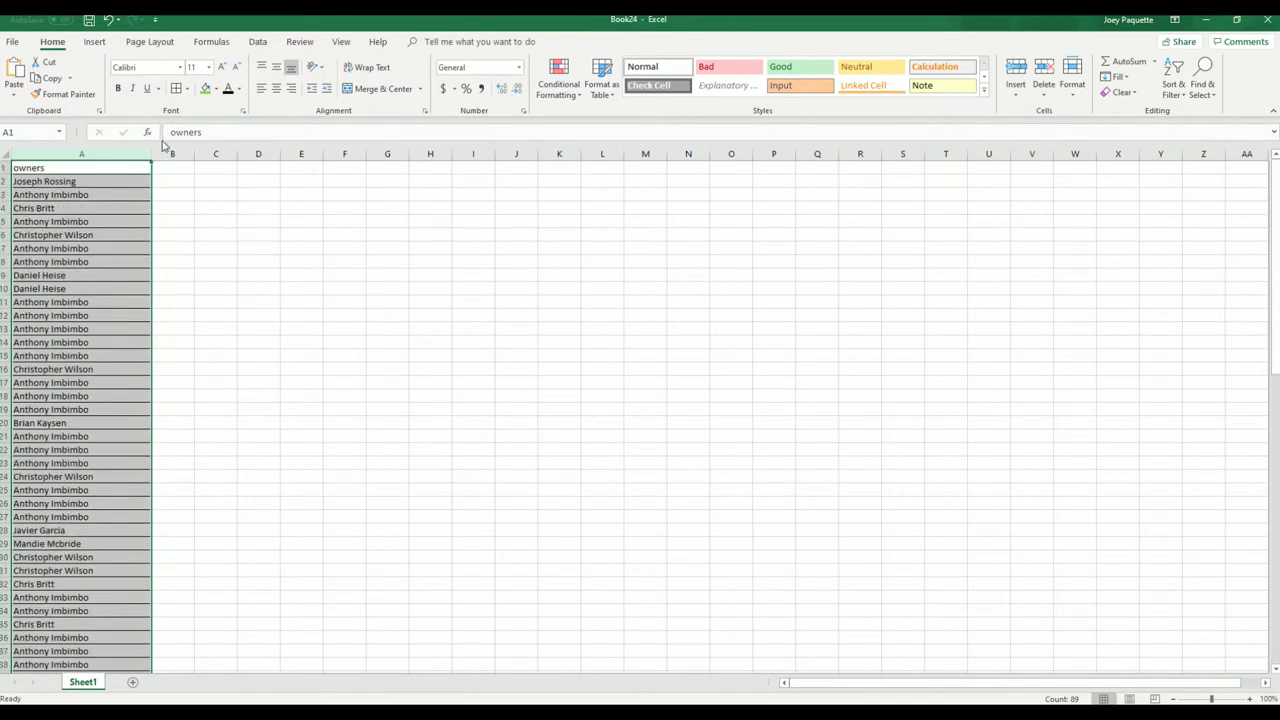
Widen column B and enter the header "PLAYERS" in cell B1.
{"action": "left_click_drag", "start_coordinate": [150, 151], "coordinate": [304, 153]}
{"action": "left_click", "coordinate": [150, 194]}
{"action": "left_click", "coordinate": [388, 175]}
{"action": "left_click", "coordinate": [246, 169]}
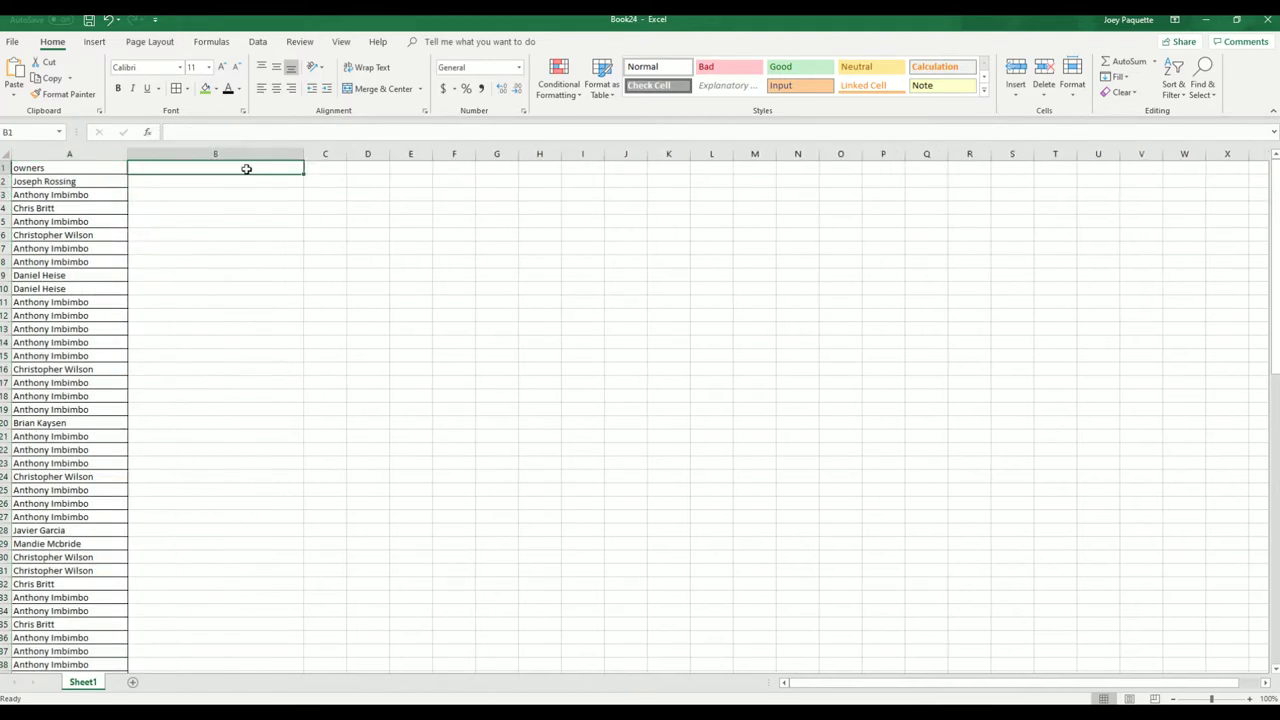
{"action": "type", "text": "PLAYERS"}
{"action": "left_click", "coordinate": [280, 208]}
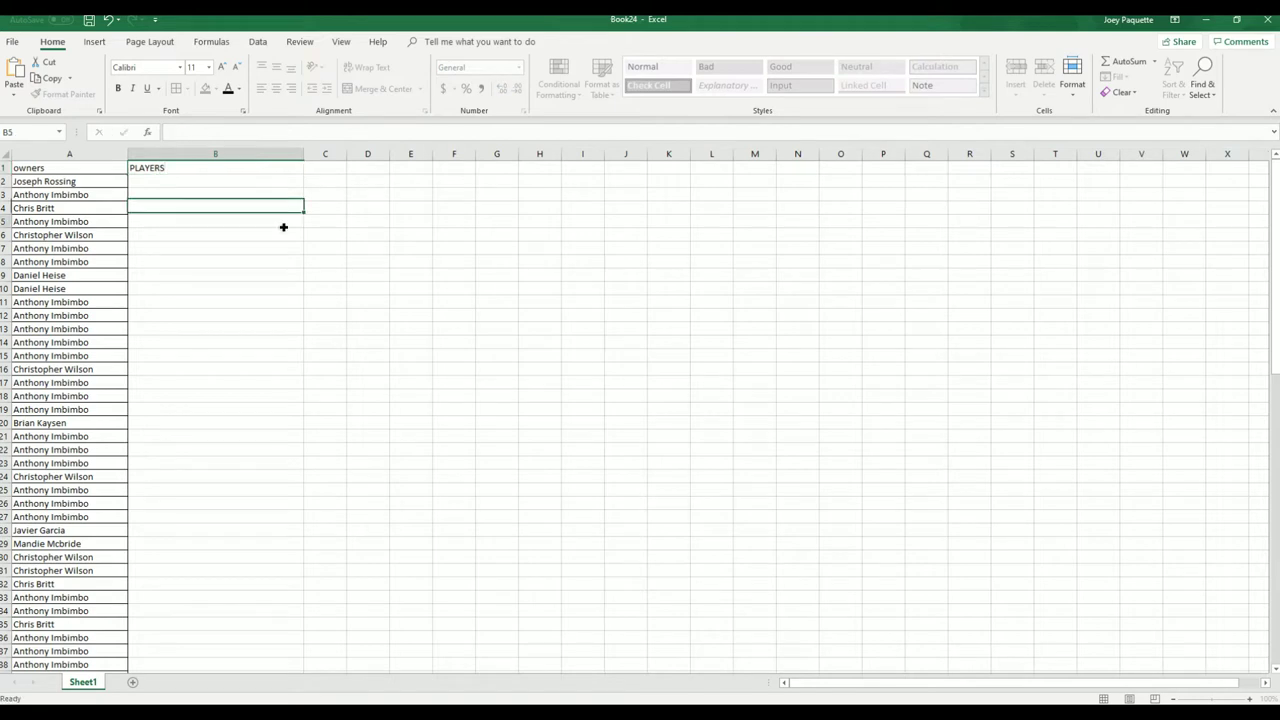
Select cell B2, then return to the browser and open an empty List Randomizer form.
{"action": "left_click", "coordinate": [283, 222]}
{"action": "left_click", "coordinate": [237, 186]}
{"action": "left_click", "coordinate": [1205, 19]}
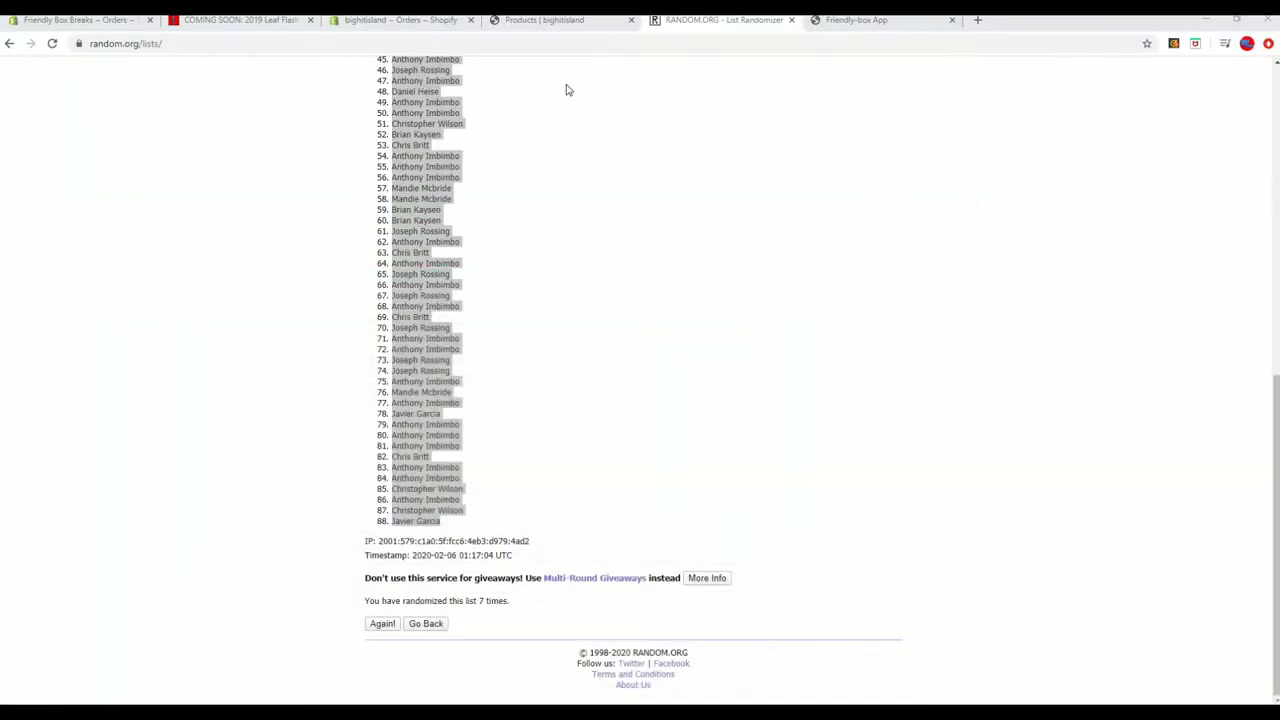
{"action": "scroll", "coordinate": [568, 100], "scroll_direction": "up", "scroll_amount": 3}
{"action": "scroll", "coordinate": [568, 107], "scroll_direction": "up", "scroll_amount": 5}
{"action": "left_click", "coordinate": [527, 97]}
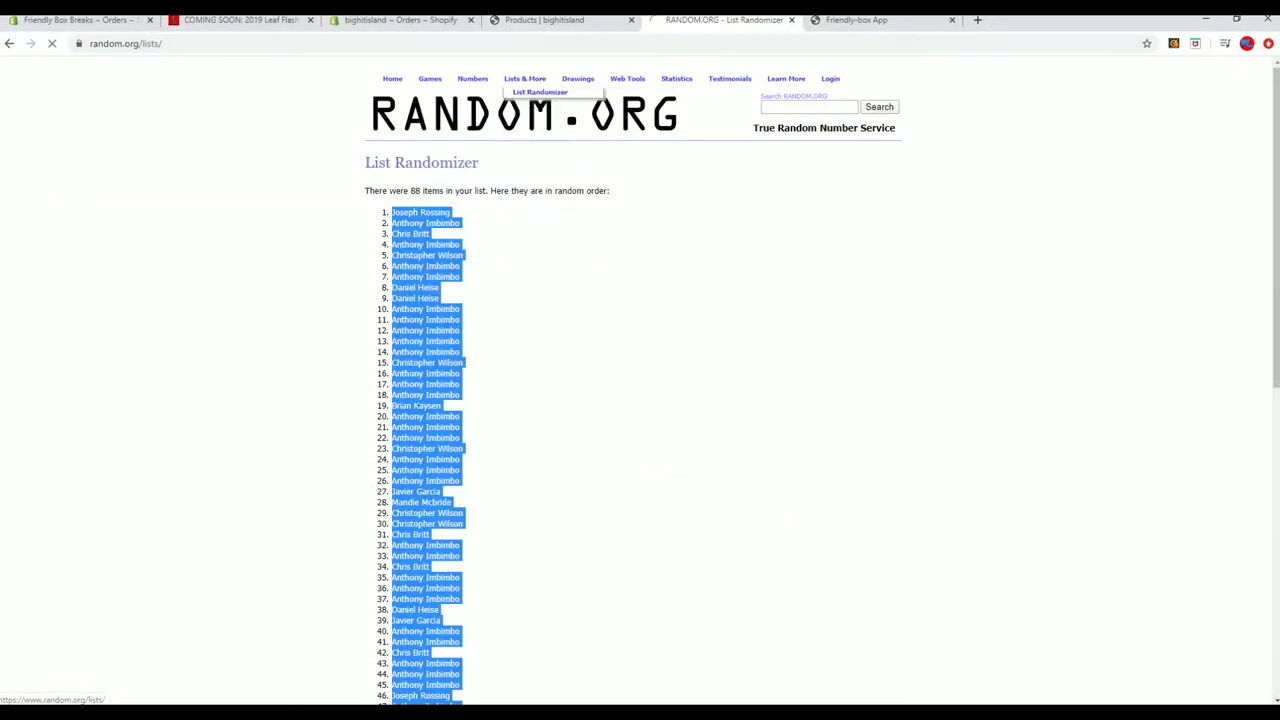
Copy the full list of player names from Notepad and paste it into the empty List Randomizer items field.
{"action": "key", "text": "alt+Tab"}
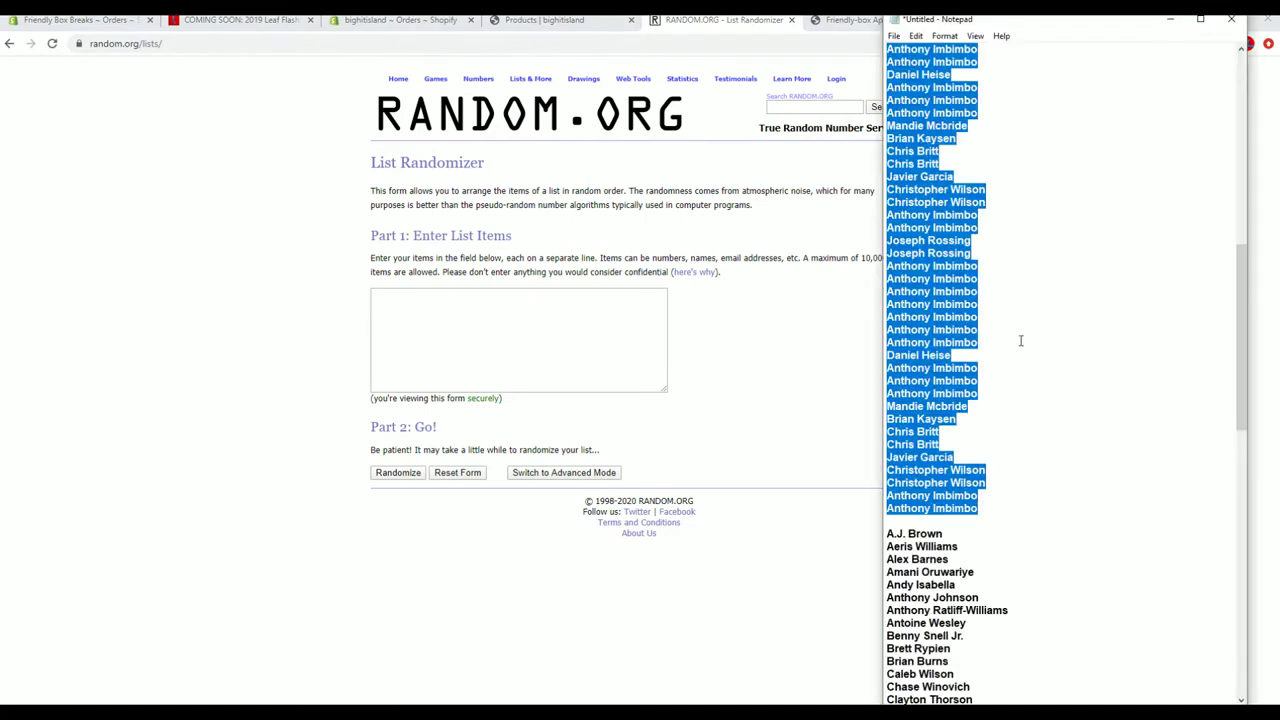
{"action": "scroll", "coordinate": [1021, 341], "scroll_direction": "down", "scroll_amount": 4}
{"action": "left_click_drag", "start_coordinate": [887, 380], "coordinate": [1083, 657]}
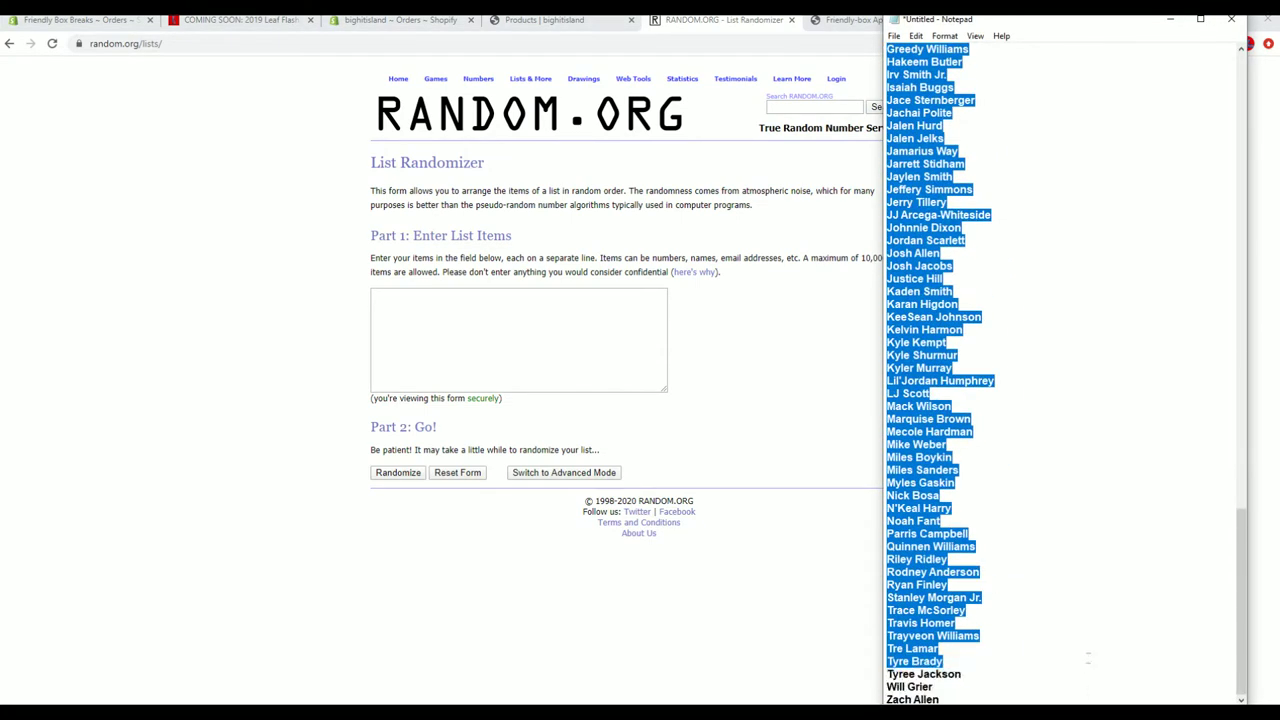
{"action": "right_click", "coordinate": [979, 490]}
{"action": "left_click", "coordinate": [997, 521]}
{"action": "left_click", "coordinate": [531, 330]}
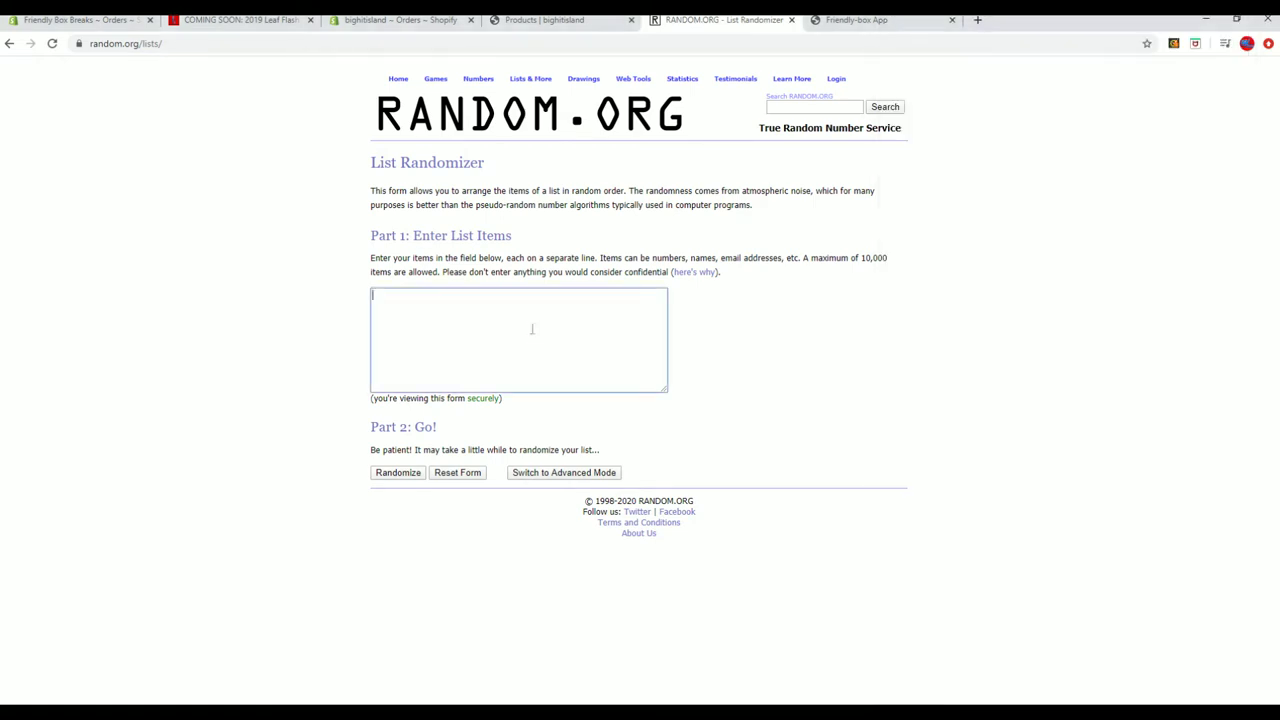
{"action": "right_click", "coordinate": [534, 332]}
{"action": "left_click", "coordinate": [580, 433]}
Randomize the pasted player list, repeating until it has been shuffled seven times in total.
{"action": "left_click", "coordinate": [408, 475]}
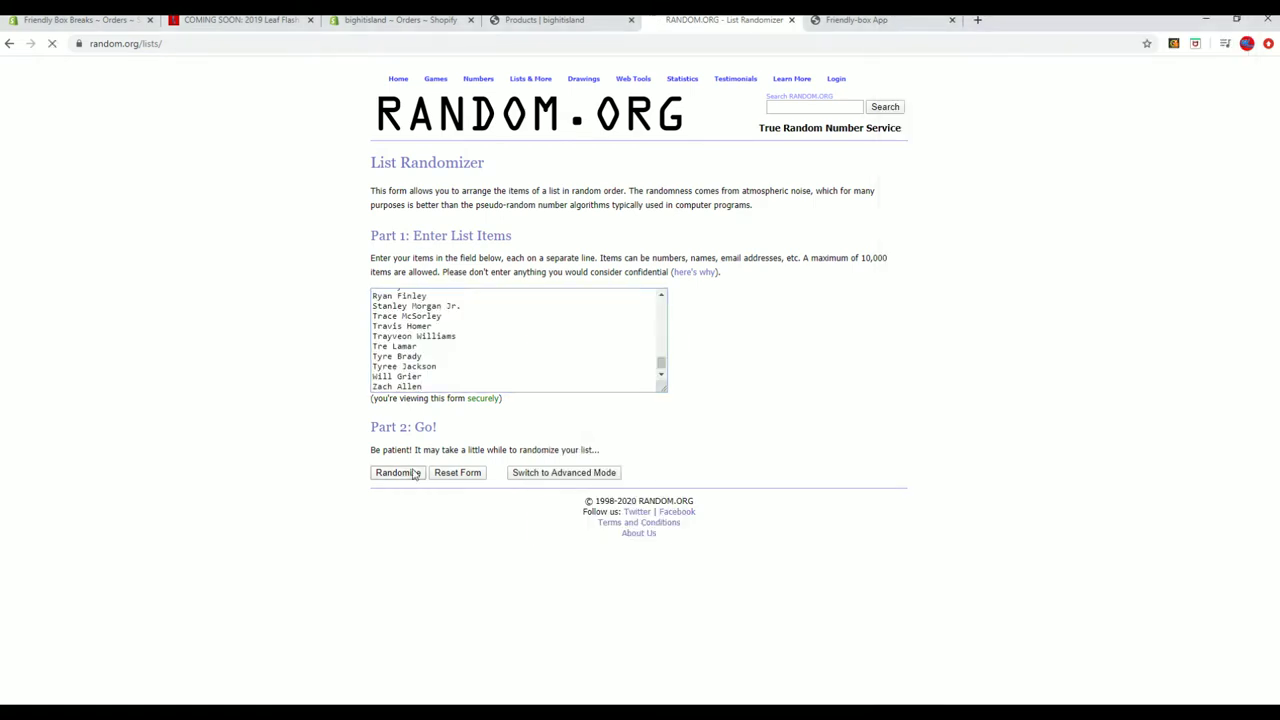
{"action": "scroll", "coordinate": [378, 355], "scroll_direction": "down", "scroll_amount": 3}
{"action": "scroll", "coordinate": [378, 352], "scroll_direction": "down", "scroll_amount": 4}
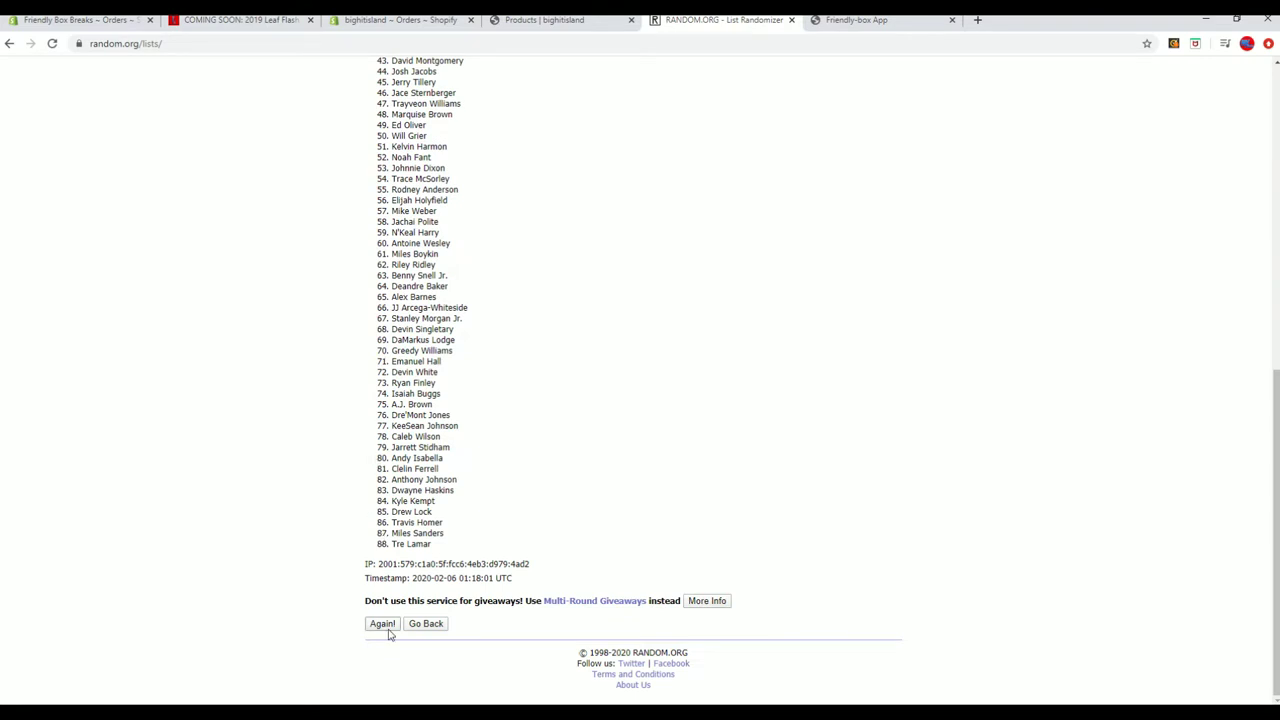
{"action": "left_click", "coordinate": [388, 626]}
{"action": "scroll", "coordinate": [368, 505], "scroll_direction": "down", "scroll_amount": 5}
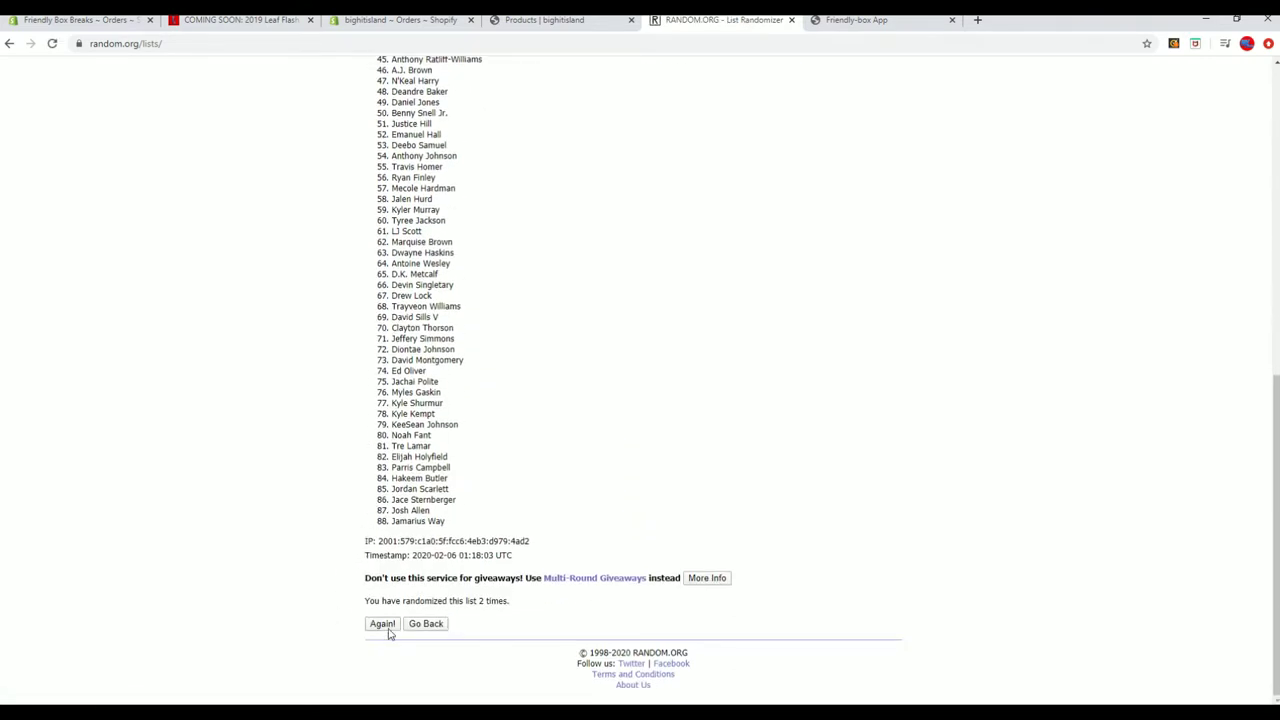
{"action": "left_click", "coordinate": [388, 626]}
{"action": "scroll", "coordinate": [400, 510], "scroll_direction": "down", "scroll_amount": 5}
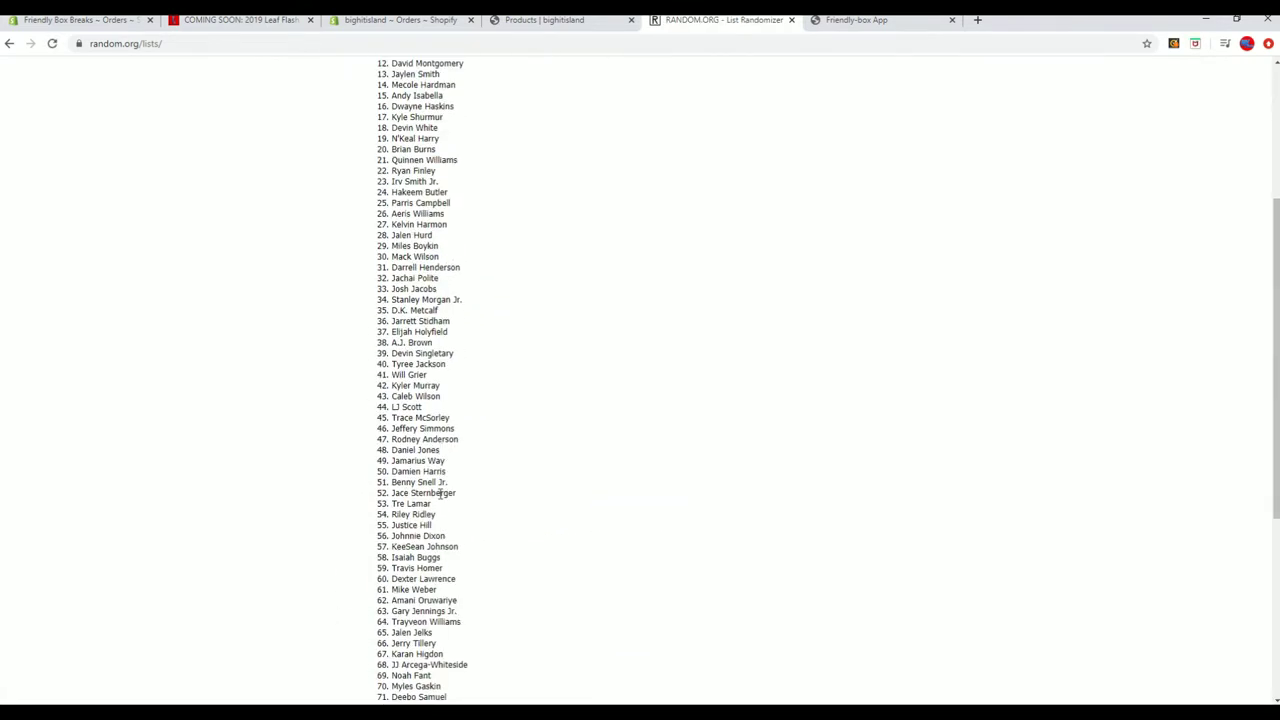
{"action": "left_click", "coordinate": [383, 624]}
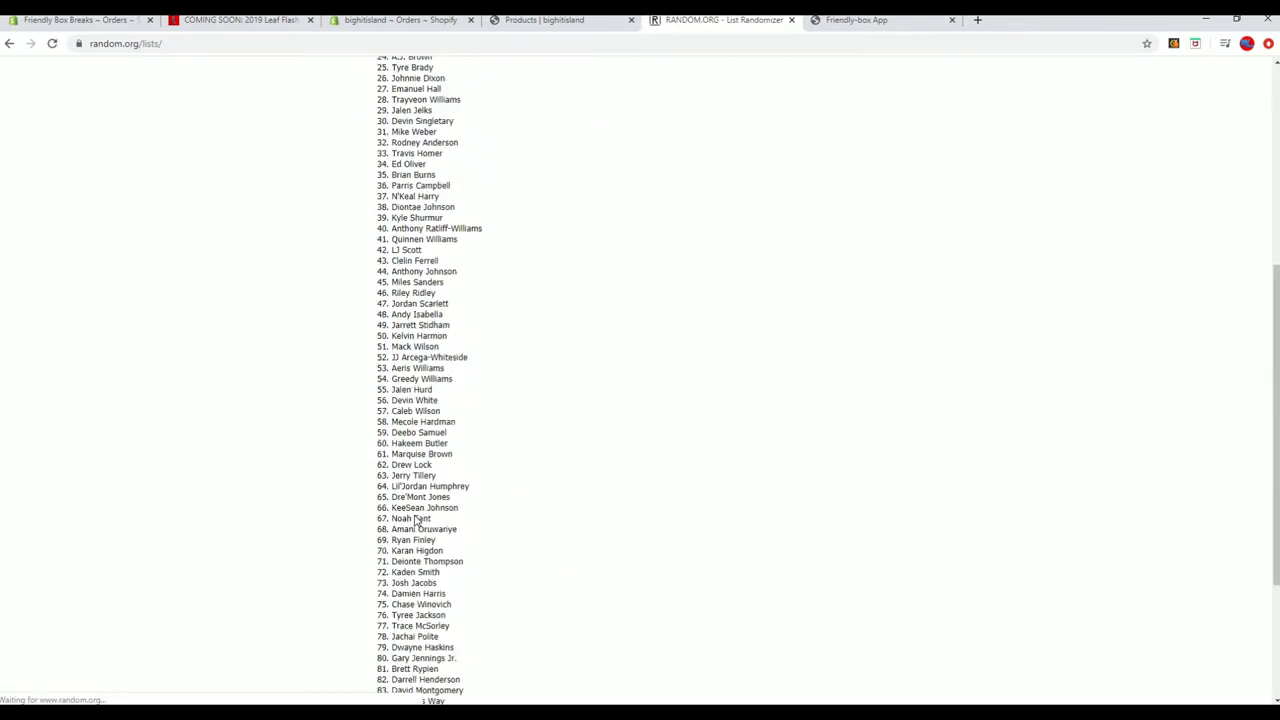
{"action": "scroll", "coordinate": [400, 560], "scroll_direction": "down", "scroll_amount": 5}
{"action": "left_click", "coordinate": [384, 626]}
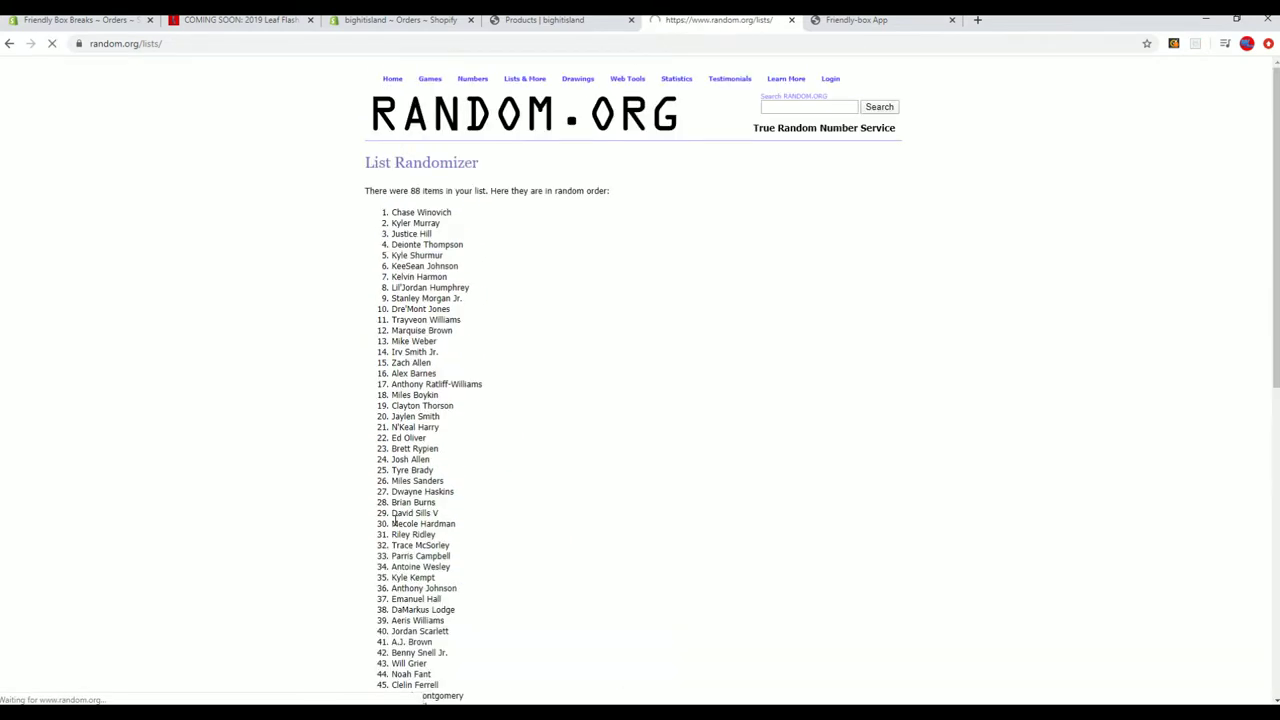
{"action": "scroll", "coordinate": [483, 500], "scroll_direction": "down", "scroll_amount": 5}
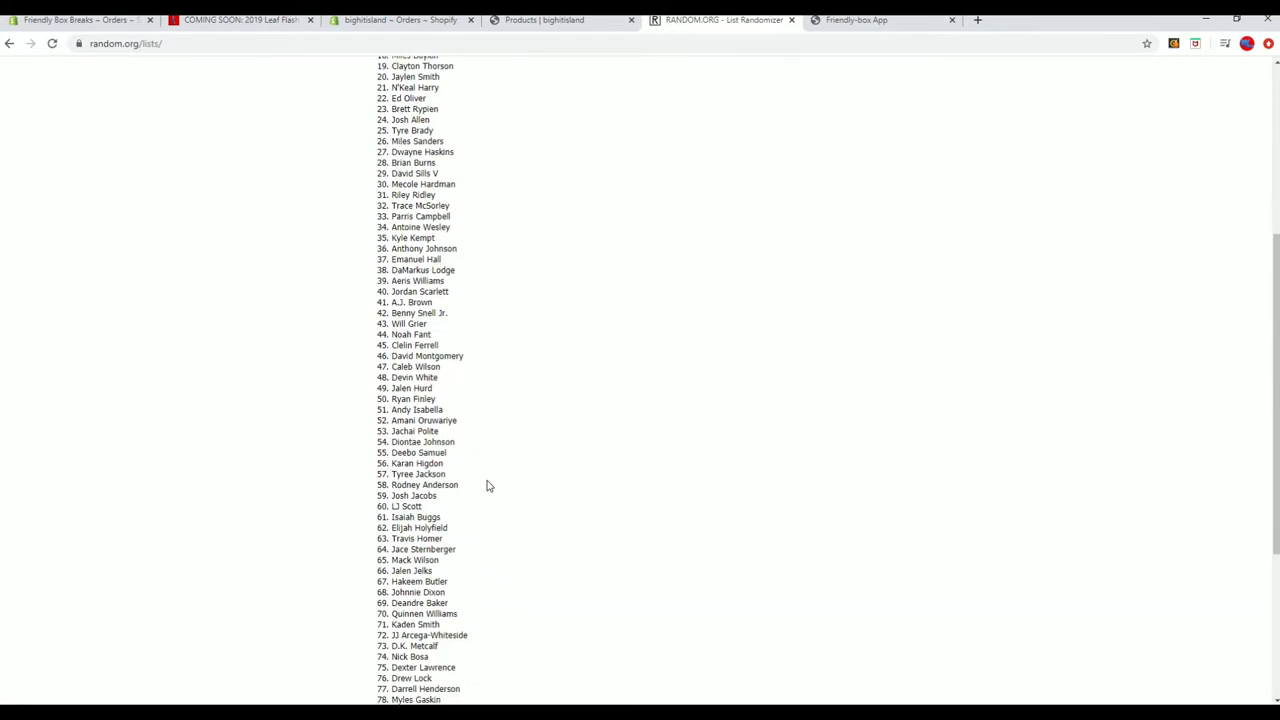
{"action": "left_click", "coordinate": [380, 623]}
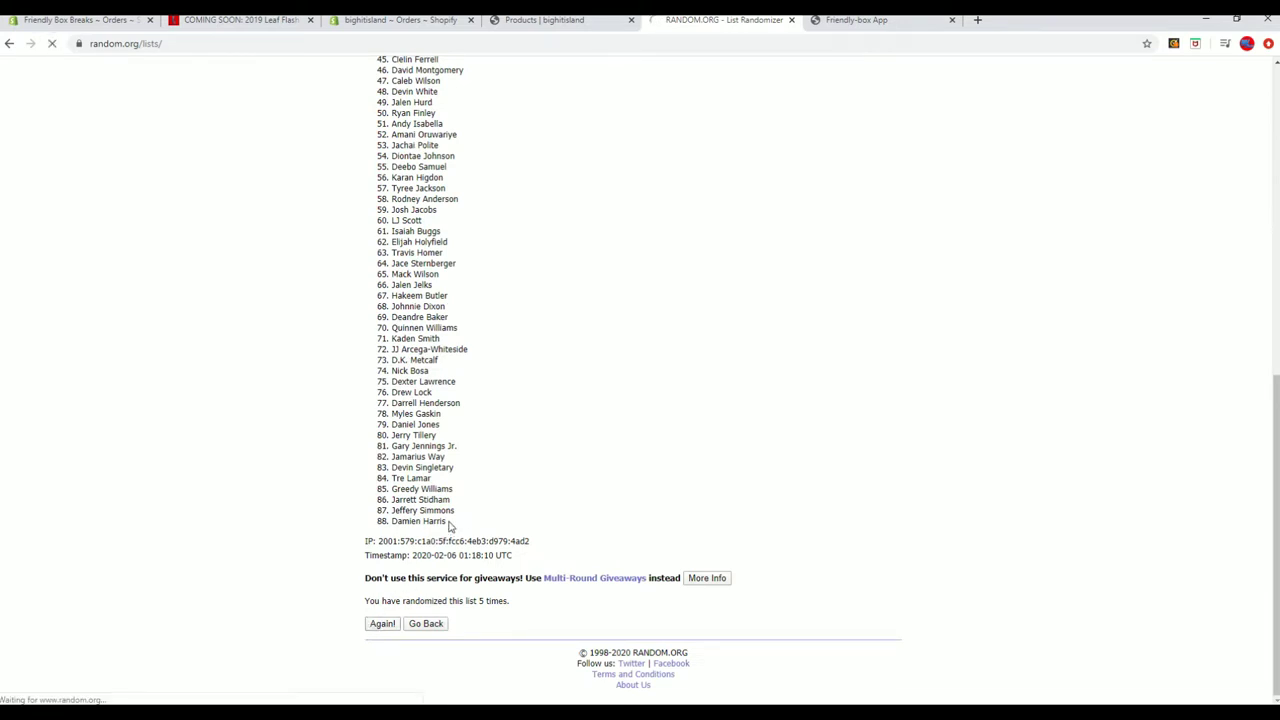
{"action": "scroll", "coordinate": [418, 614], "scroll_direction": "down", "scroll_amount": 5}
{"action": "left_click", "coordinate": [388, 626]}
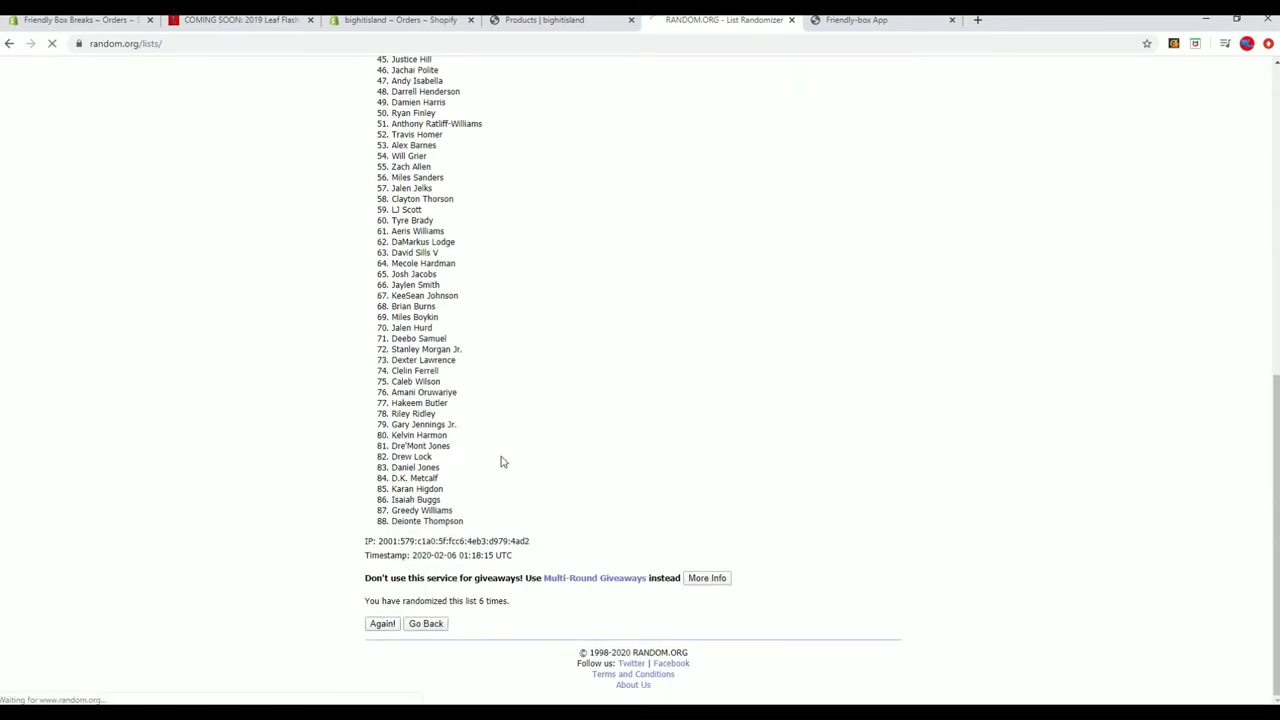
Copy all 88 player names from the final randomized results.
{"action": "left_click_drag", "start_coordinate": [390, 212], "coordinate": [457, 520]}
{"action": "scroll", "coordinate": [469, 391], "scroll_direction": "down", "scroll_amount": 5}
{"action": "scroll", "coordinate": [457, 417], "scroll_direction": "down", "scroll_amount": 1}
{"action": "right_click", "coordinate": [446, 457]}
{"action": "left_click", "coordinate": [468, 462]}
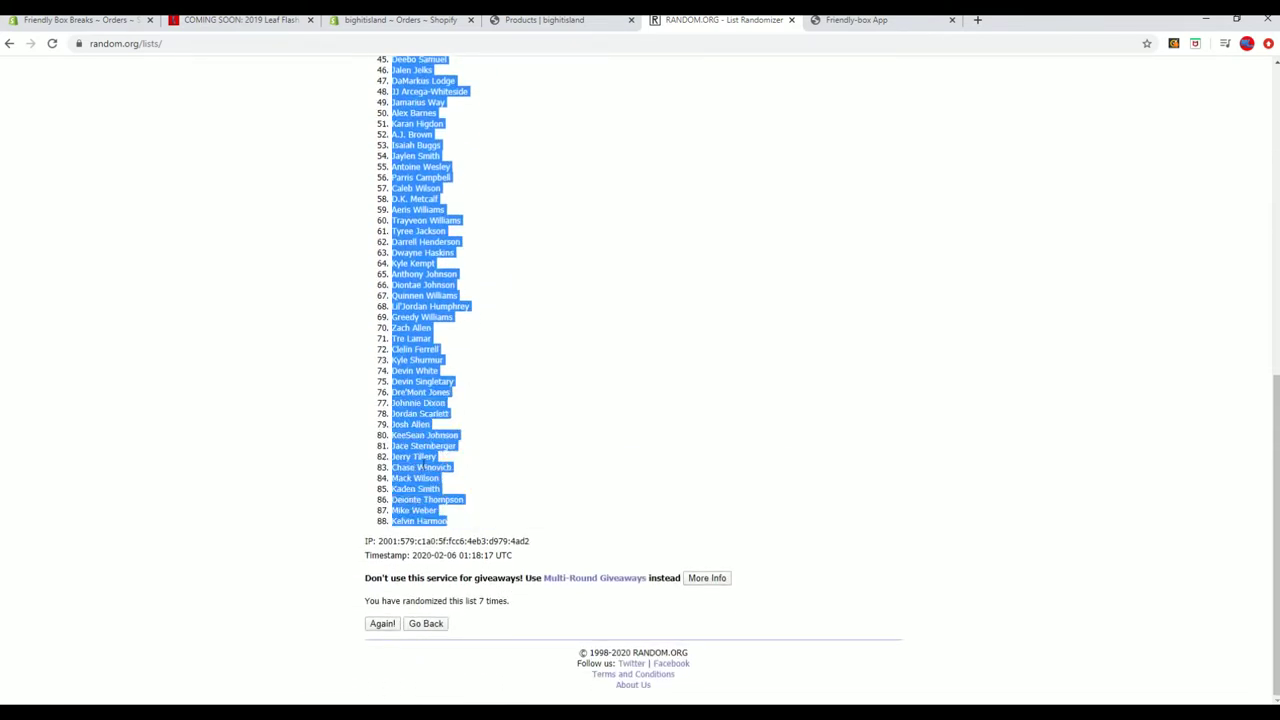
Switch to the Excel sheet and paste the randomized player names as unformatted Text, starting in cell B2 under PLAYERS.
{"action": "key", "text": "alt+Tab"}
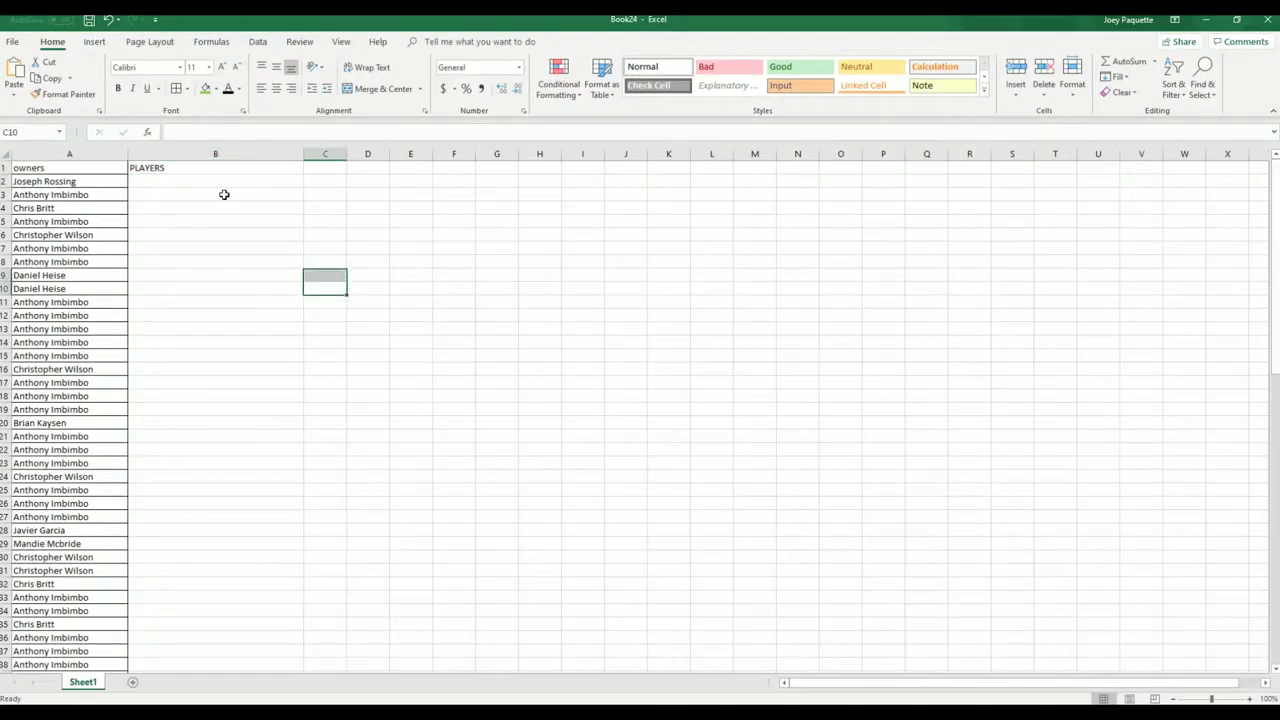
{"action": "left_click", "coordinate": [171, 183]}
{"action": "right_click", "coordinate": [170, 184]}
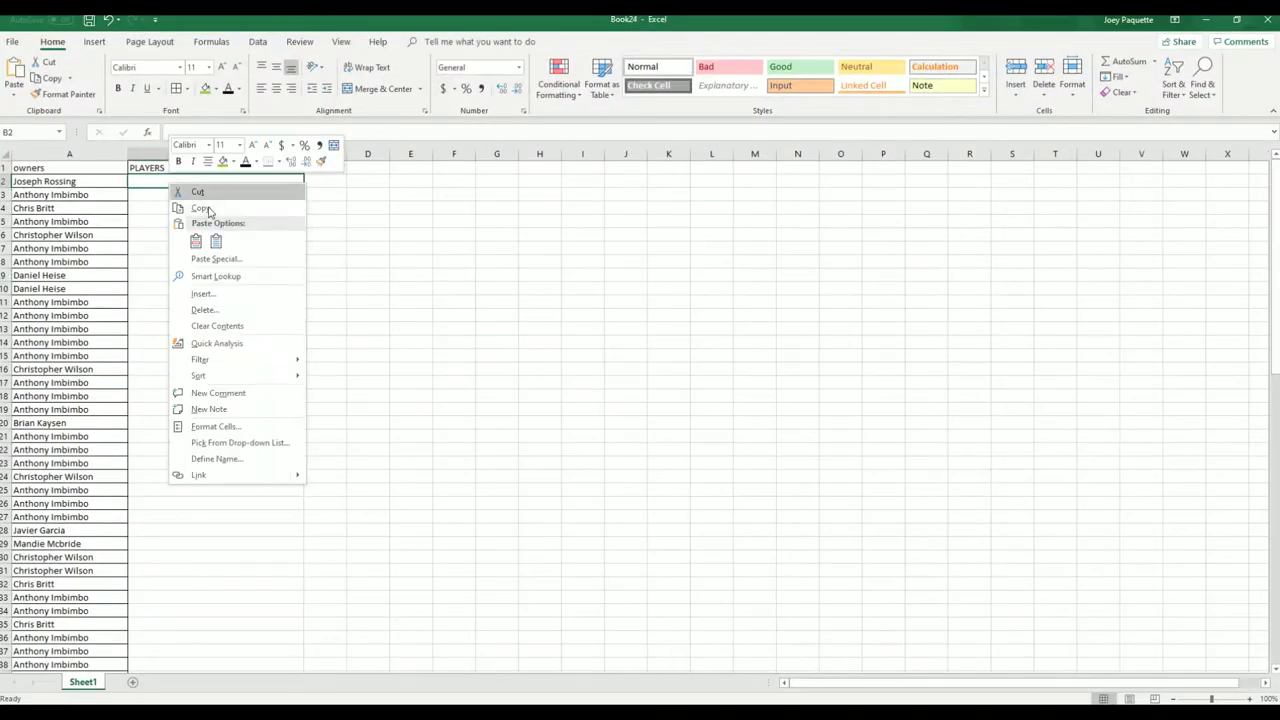
{"action": "left_click", "coordinate": [242, 261]}
{"action": "left_click", "coordinate": [168, 190]}
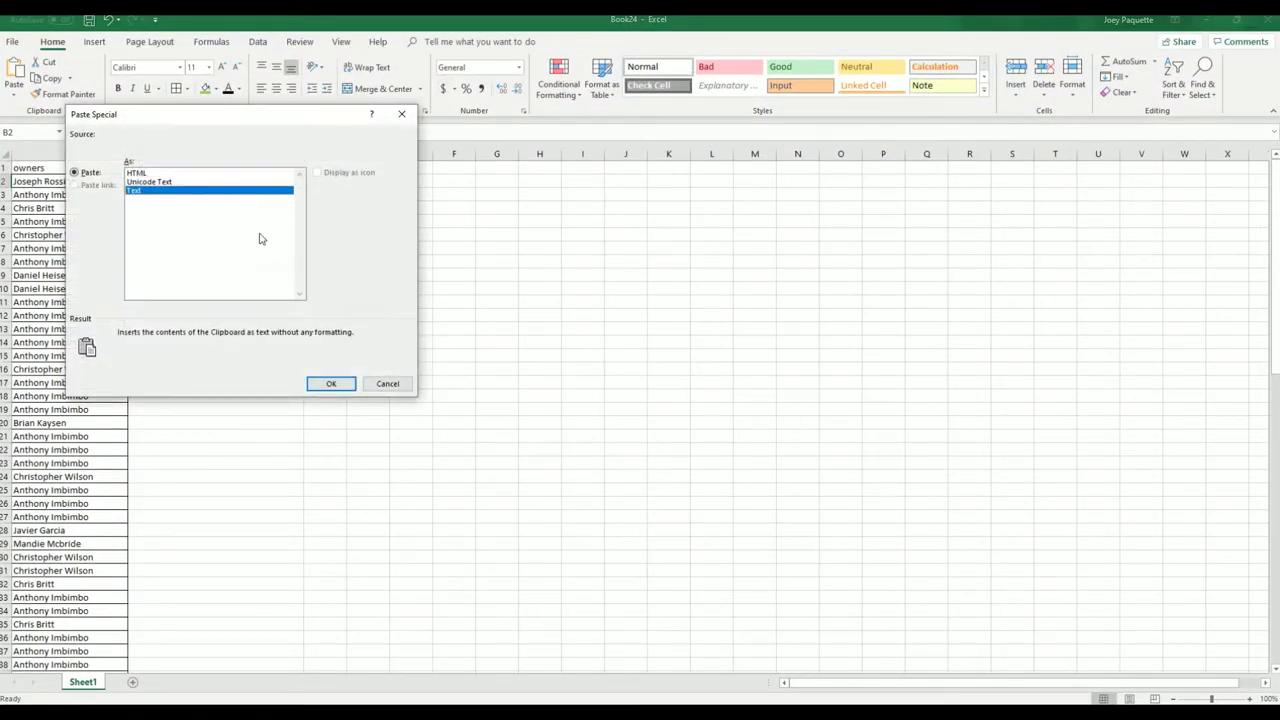
{"action": "left_click", "coordinate": [331, 384]}
{"action": "left_click", "coordinate": [324, 382]}
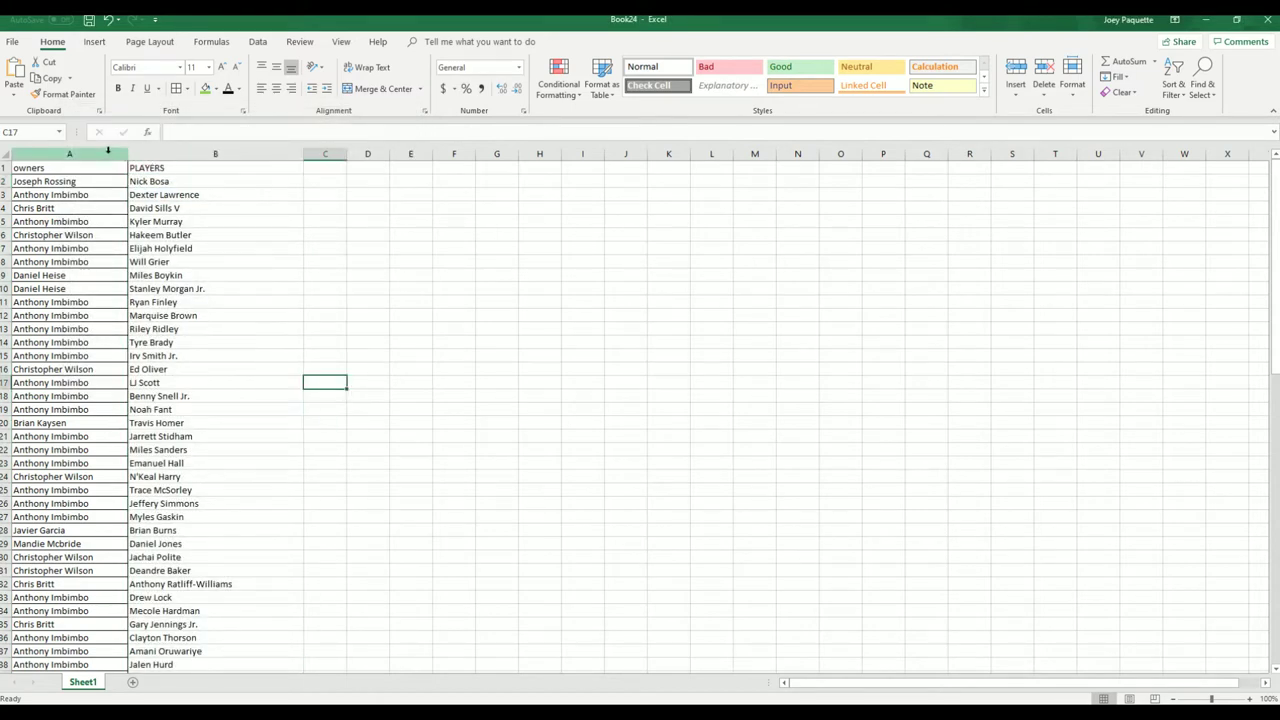
Apply all borders to columns A and B, then select cell B2.
{"action": "left_click_drag", "start_coordinate": [108, 149], "coordinate": [220, 153]}
{"action": "left_click", "coordinate": [186, 88]}
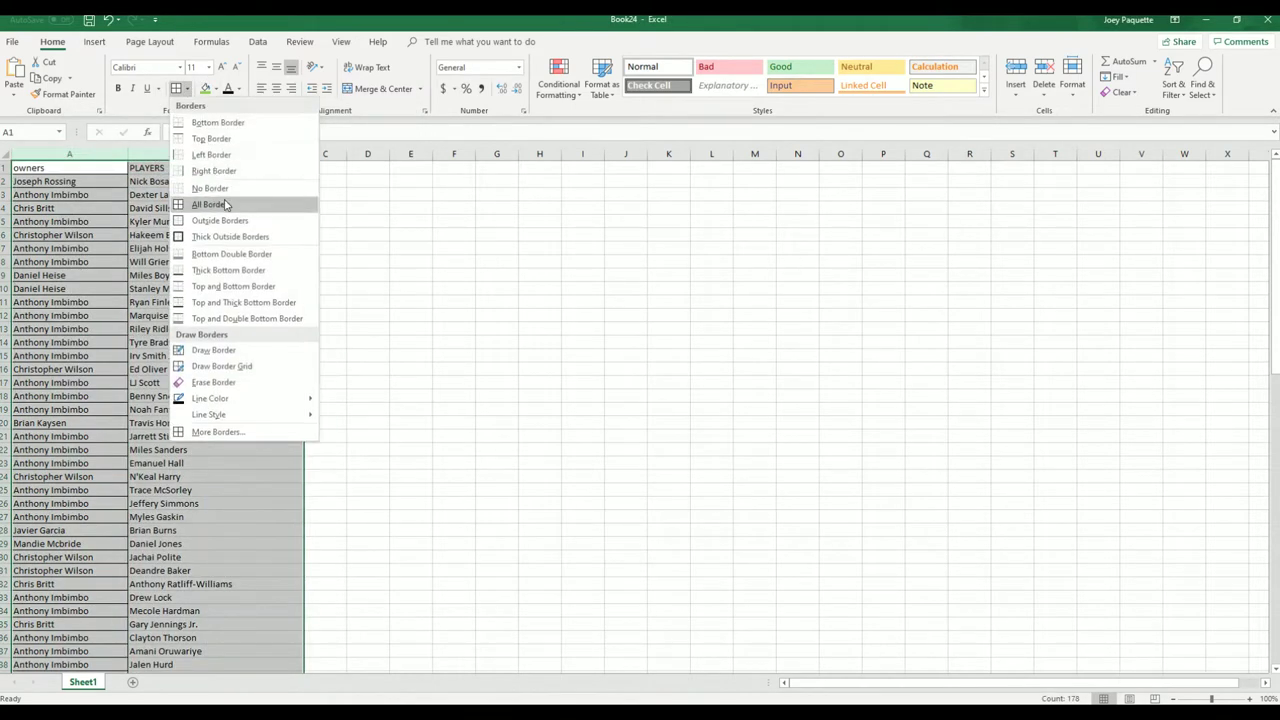
{"action": "left_click", "coordinate": [226, 205]}
{"action": "left_click", "coordinate": [190, 183]}
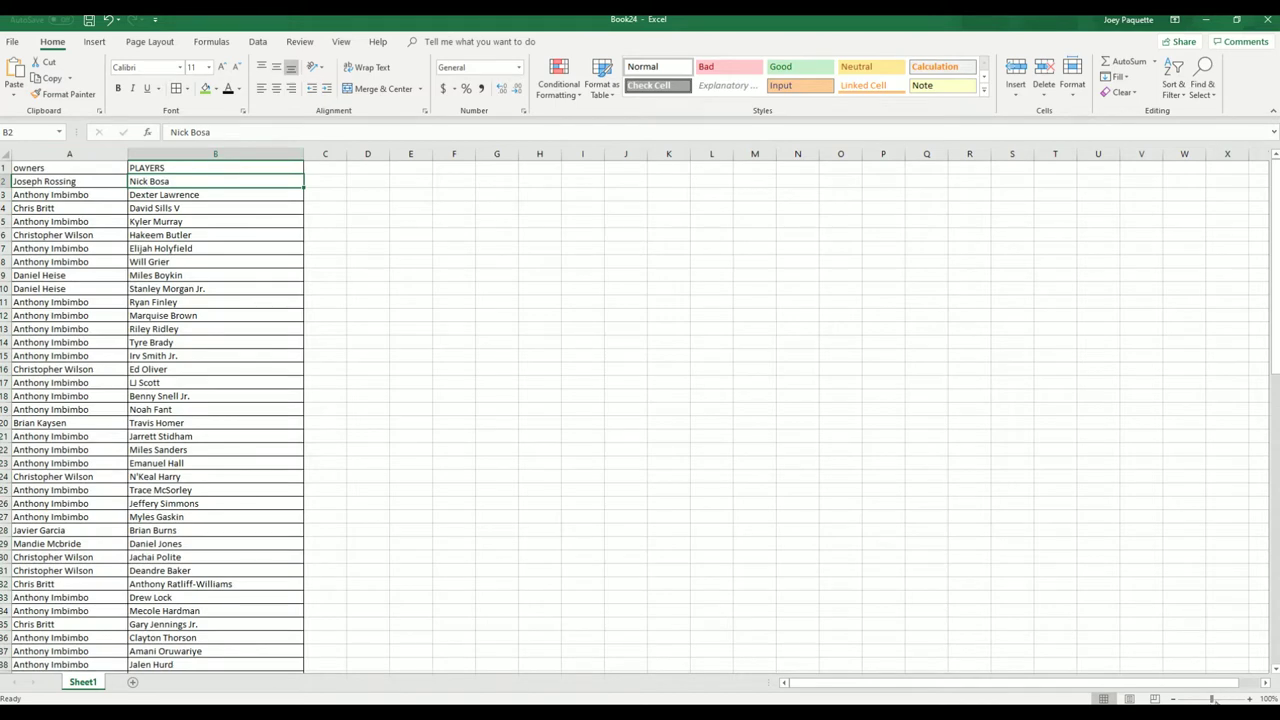
Enlarge the sheet view to 400% and review the owner and player pairings, returning to the first rows.
{"action": "left_click_drag", "start_coordinate": [1214, 701], "coordinate": [1244, 700]}
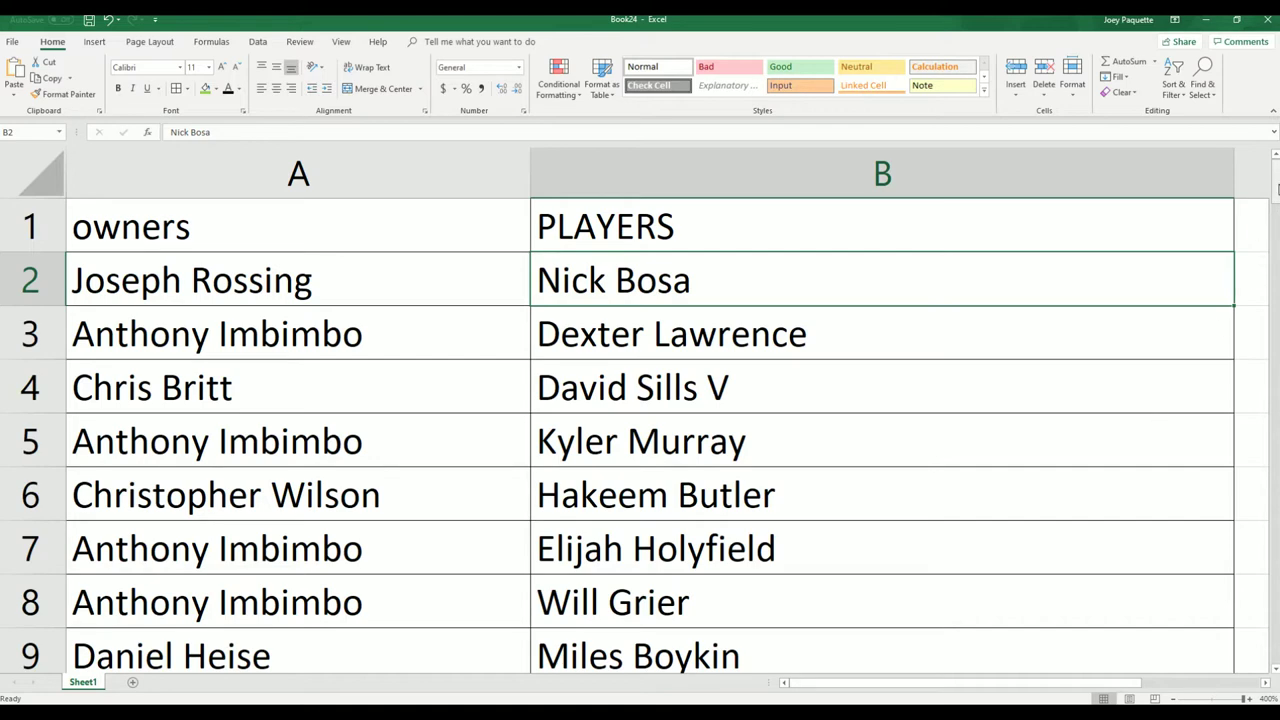
{"action": "left_click_drag", "start_coordinate": [1277, 186], "coordinate": [1277, 259]}
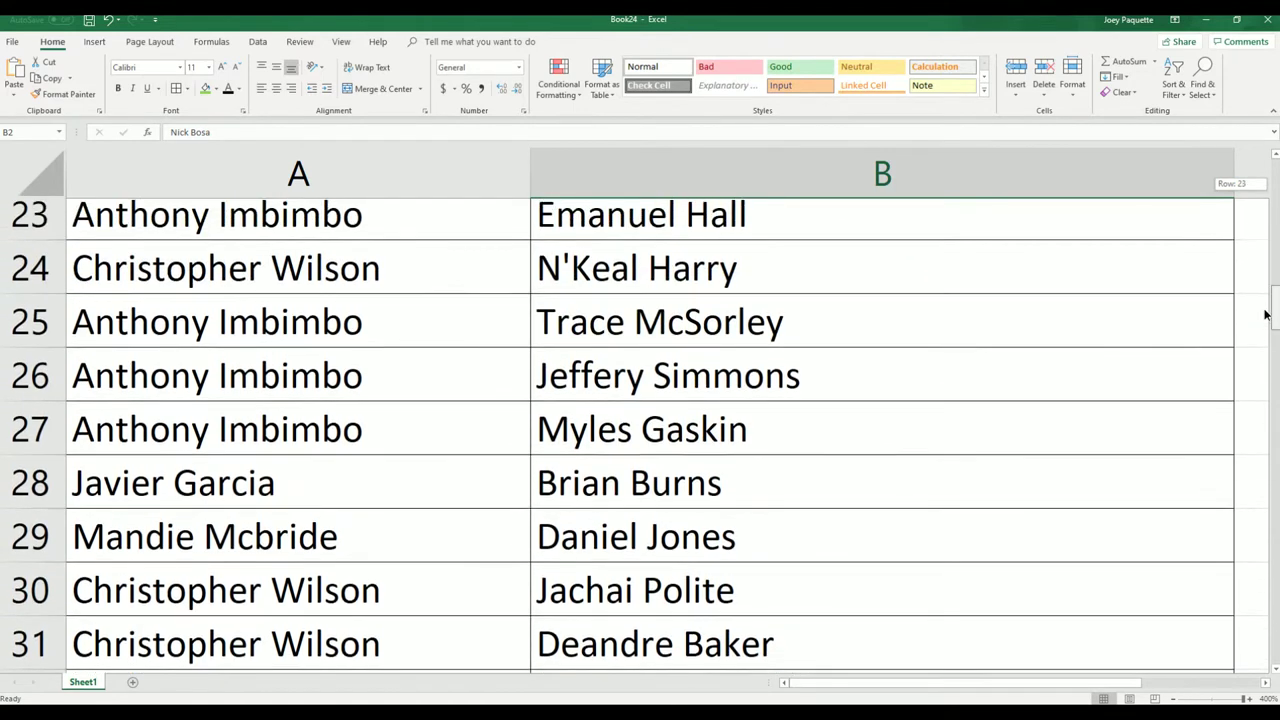
{"action": "left_click_drag", "start_coordinate": [1265, 315], "coordinate": [1263, 176]}
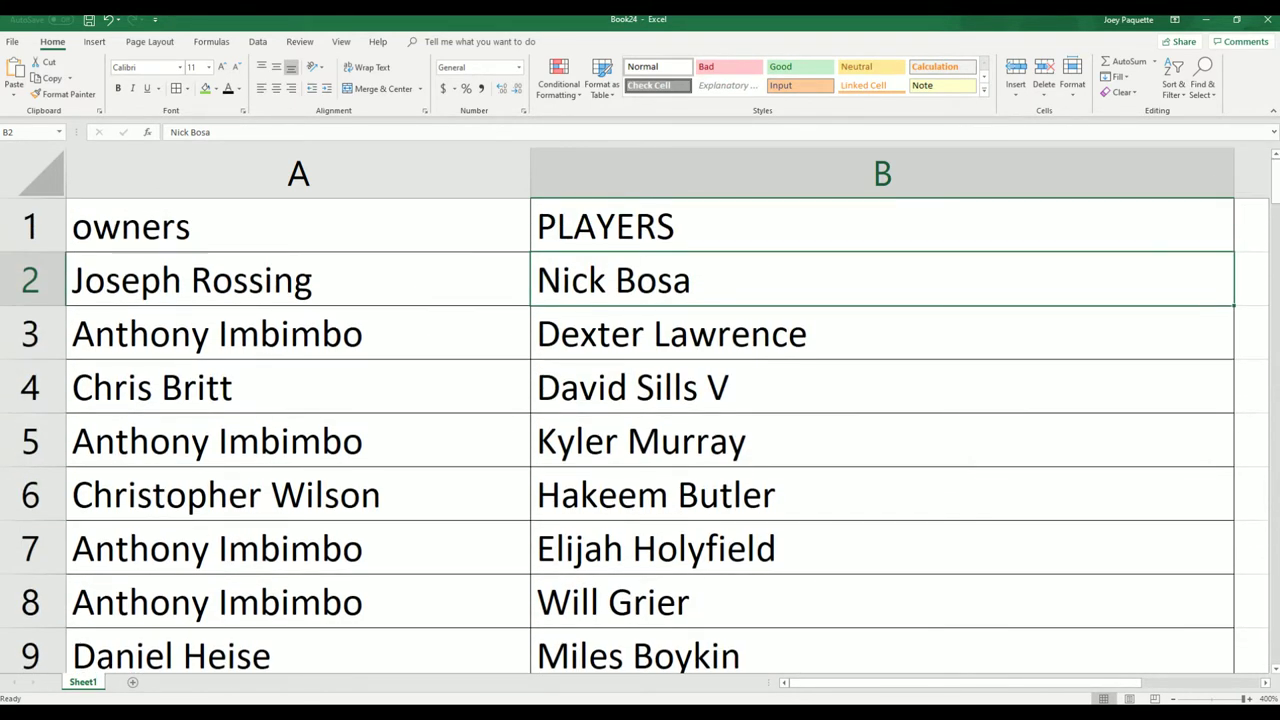